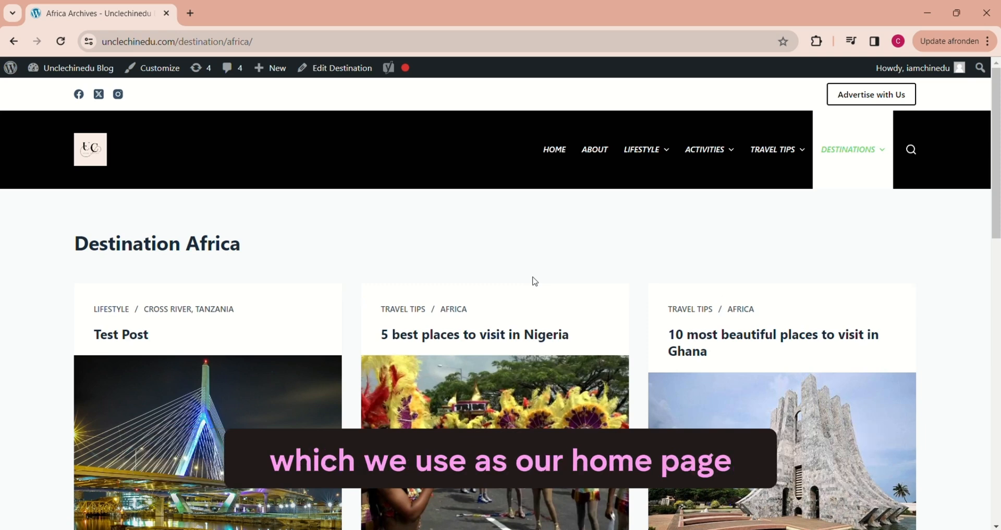
Step: Start customizing the site from its home page and open the Categories settings under Post Types
left_click(558, 150)
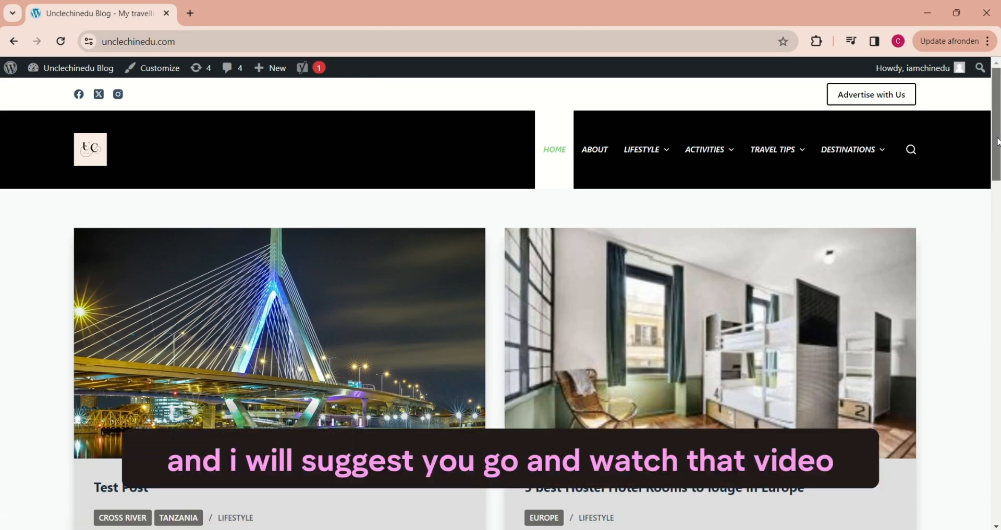
mouse_move(996, 142)
left_mouse_down()
mouse_move(990, 307)
mouse_move(996, 141)
left_mouse_up()
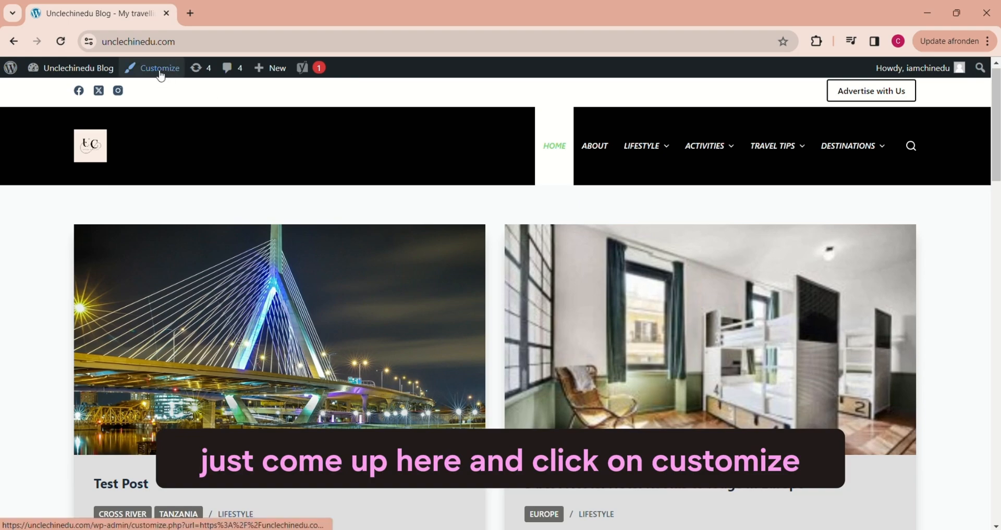
left_click(161, 76)
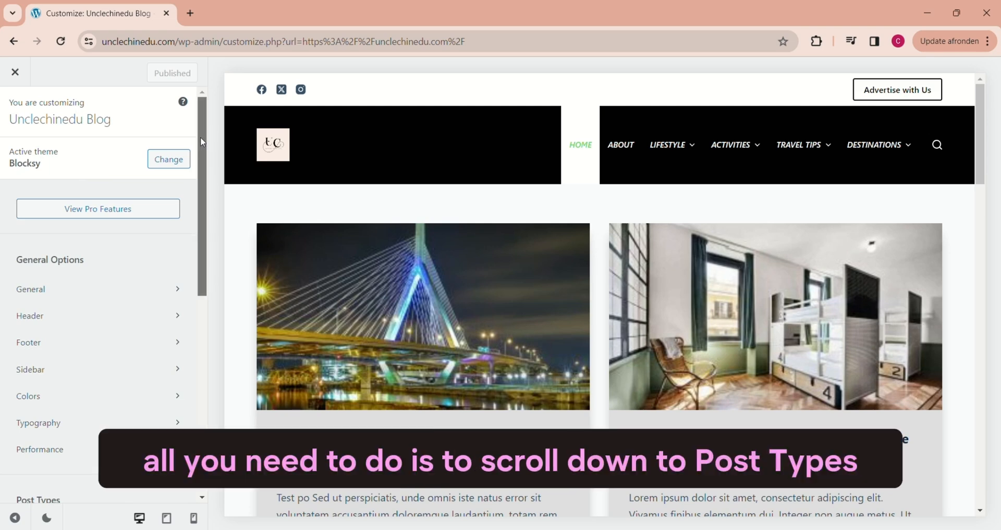
left_click_drag(200, 136, 198, 246)
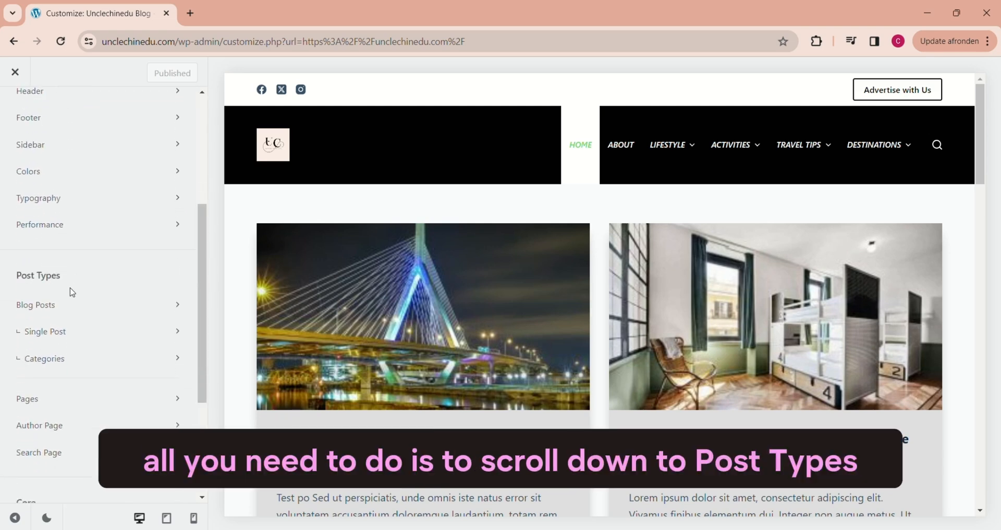
left_click(51, 361)
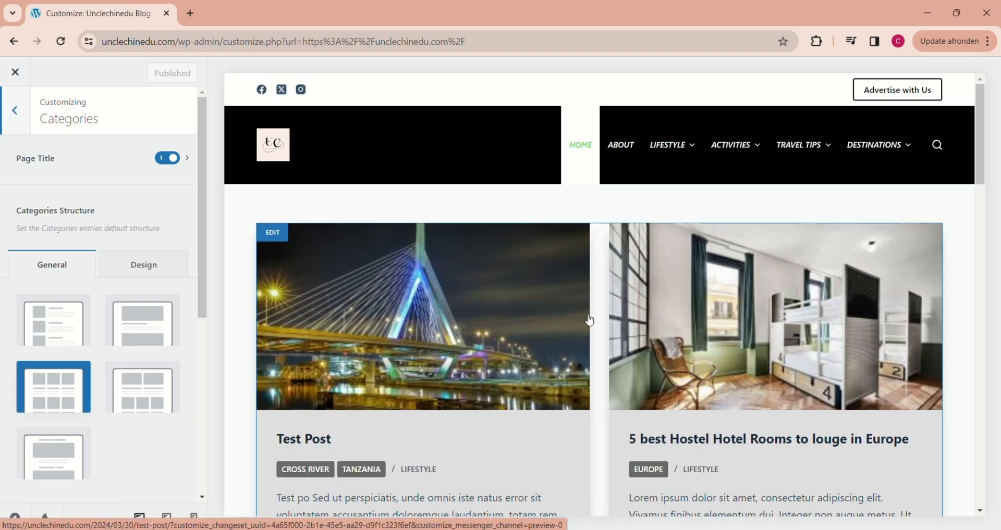
Step: Load the Lifestyle category page in the customizer preview
mouse_move(664, 149)
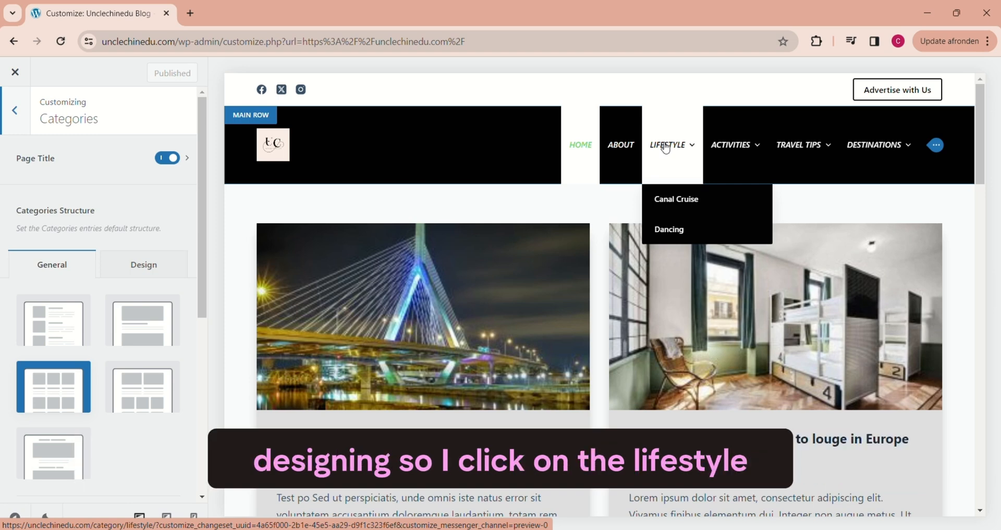
left_click(666, 148)
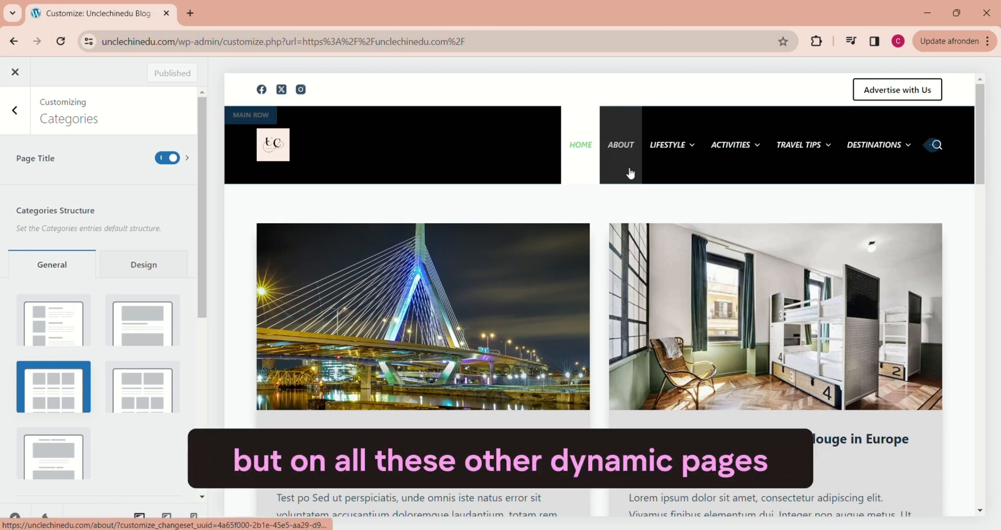
mouse_move(662, 149)
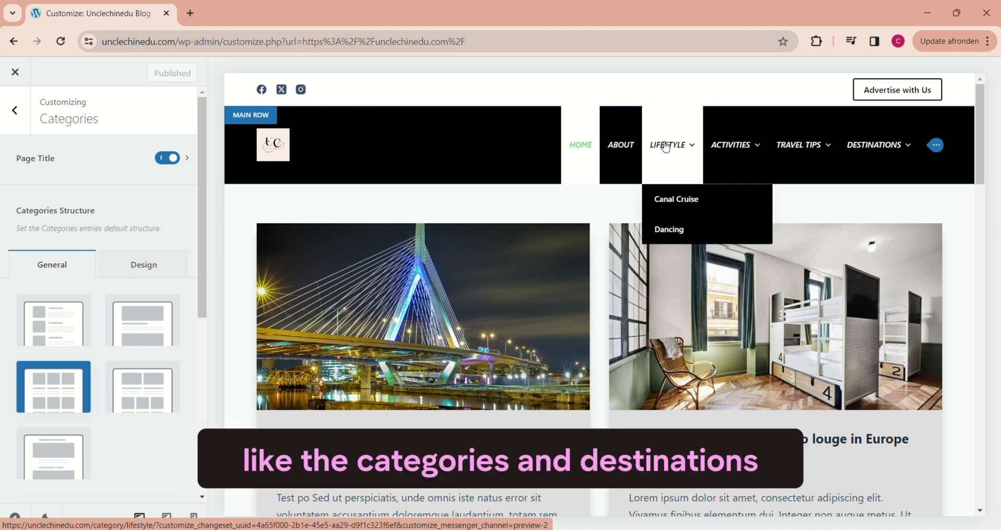
left_click(666, 148)
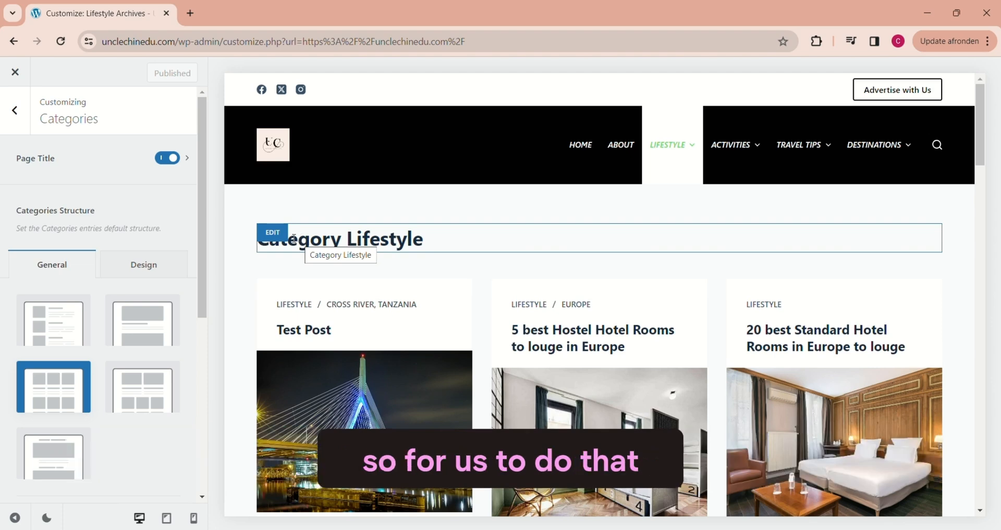
Step: Open the category Page Title settings and try the title without its Archive Label, leaving the label switched on
left_click(53, 159)
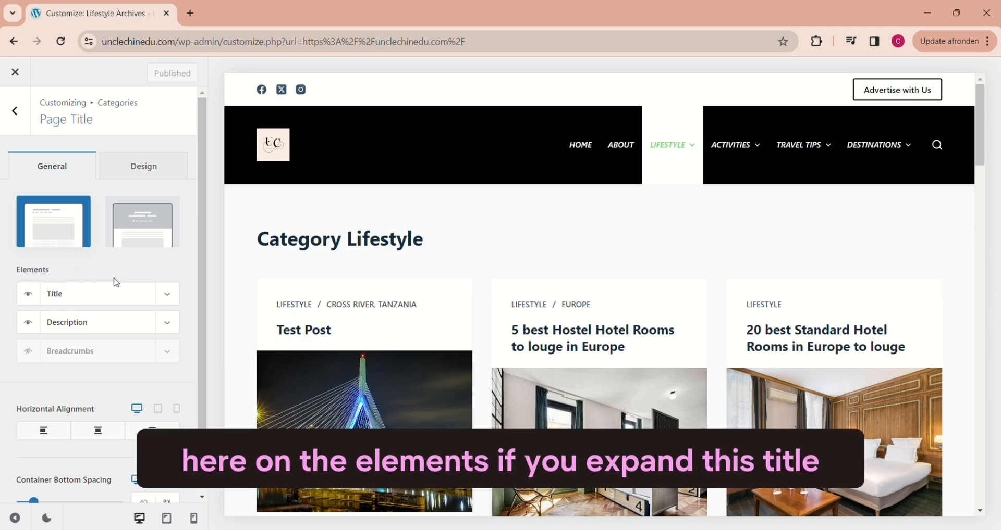
left_click(171, 298)
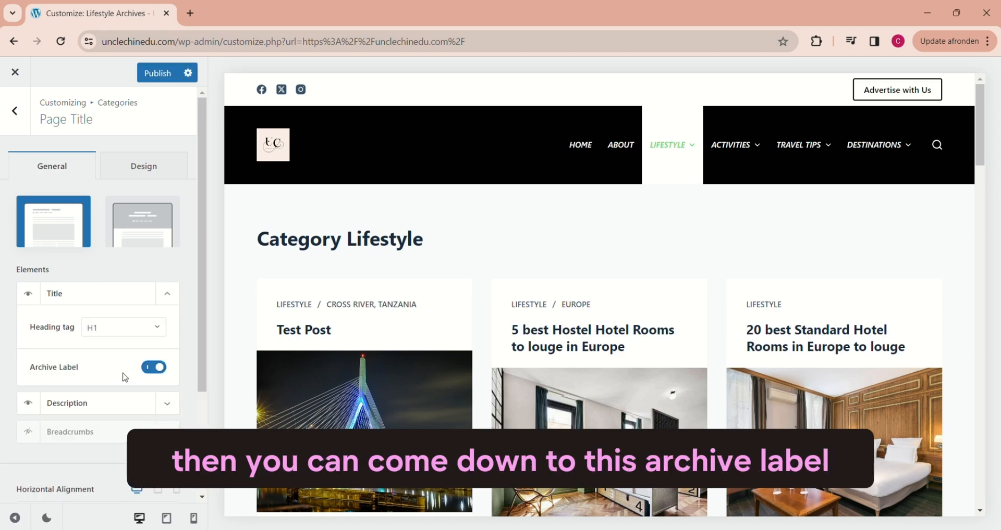
left_click(151, 368)
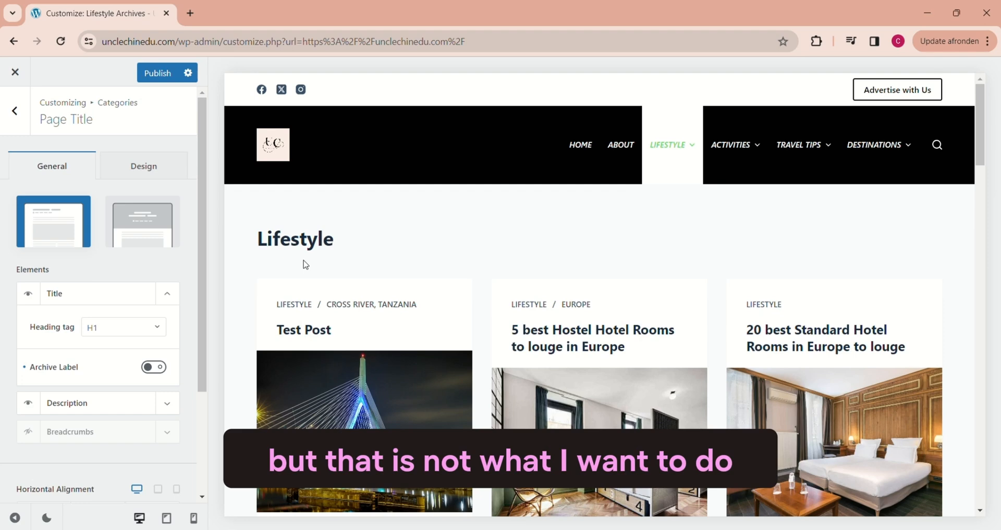
left_click(159, 370)
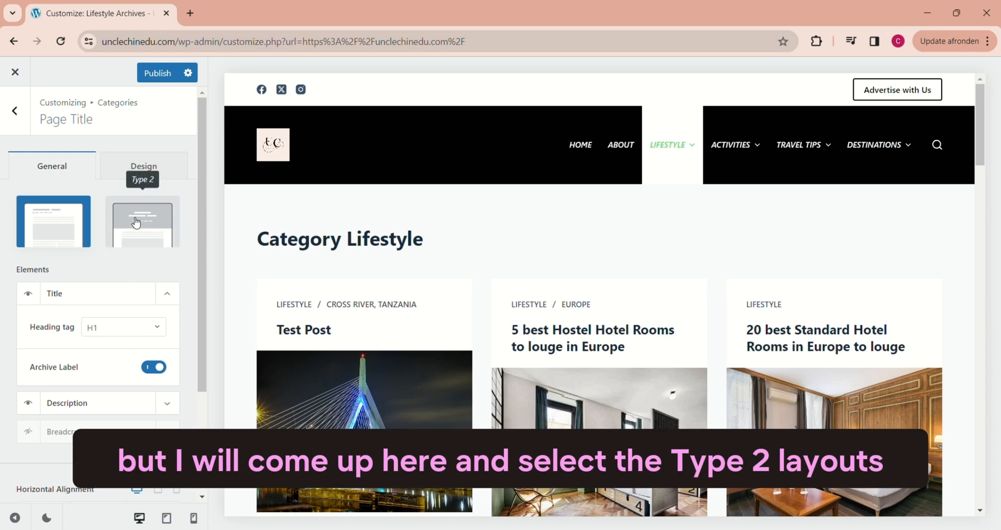
Step: Apply the Type 2 layout to the category page title and collapse the Title element's options
left_click(136, 223)
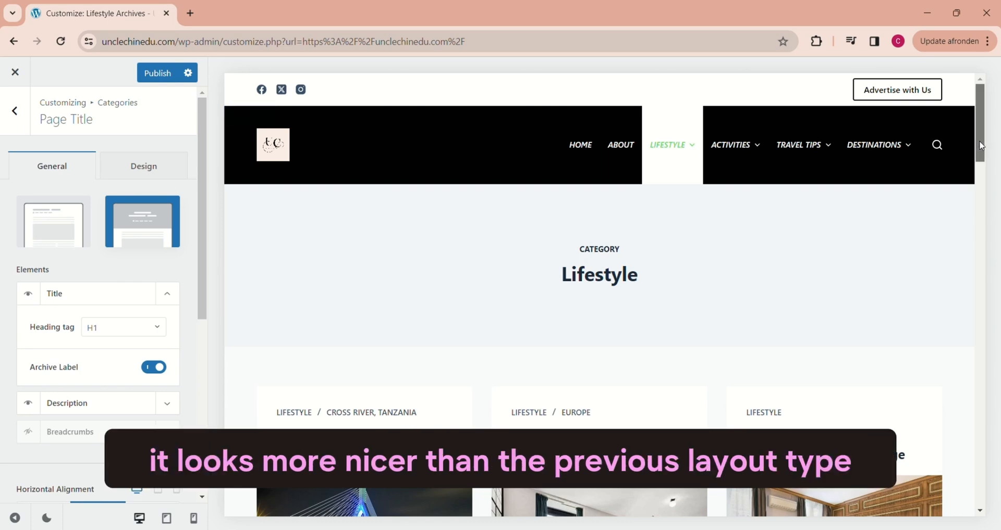
mouse_move(980, 142)
left_mouse_down()
mouse_move(978, 166)
mouse_move(976, 149)
left_mouse_up()
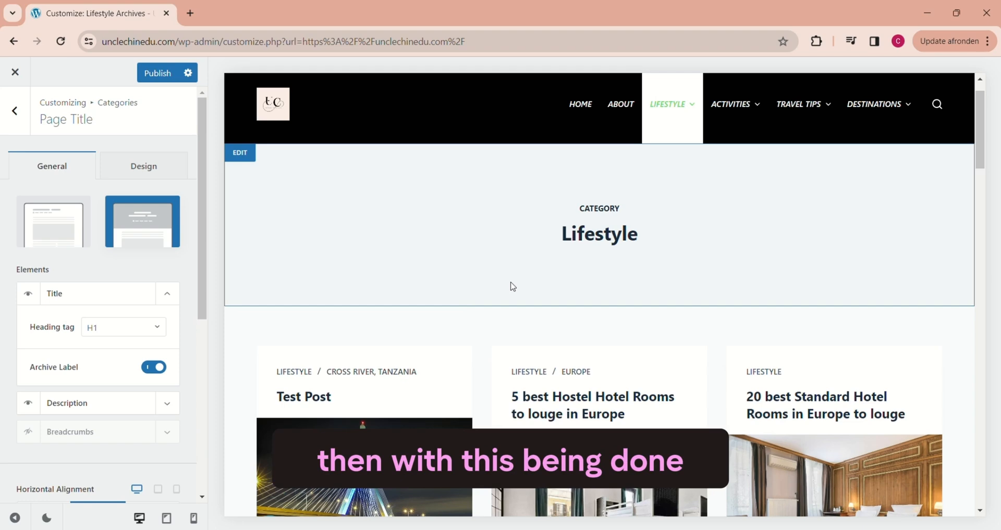
left_click(165, 296)
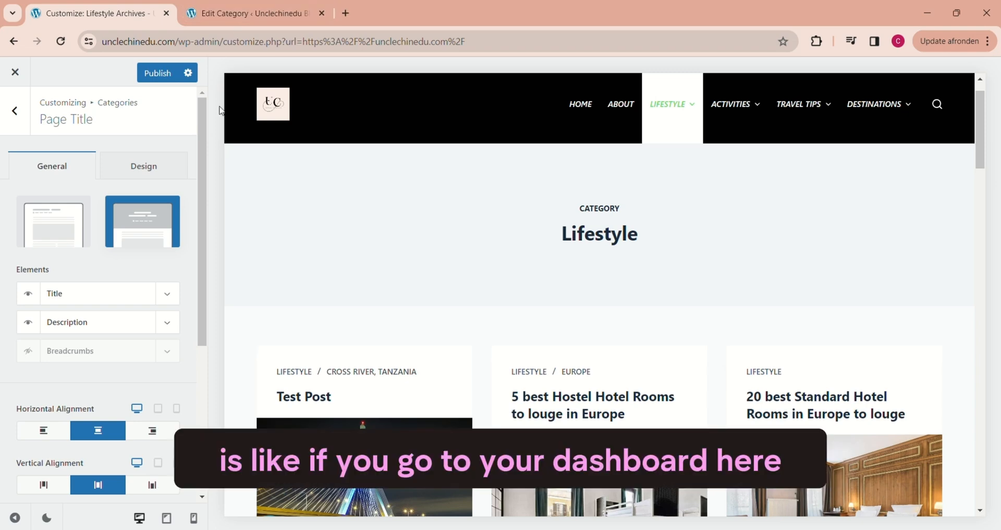
Step: Check the Lifestyle category's description field, and in the page title elements hide Description and show Breadcrumbs
left_click(255, 9)
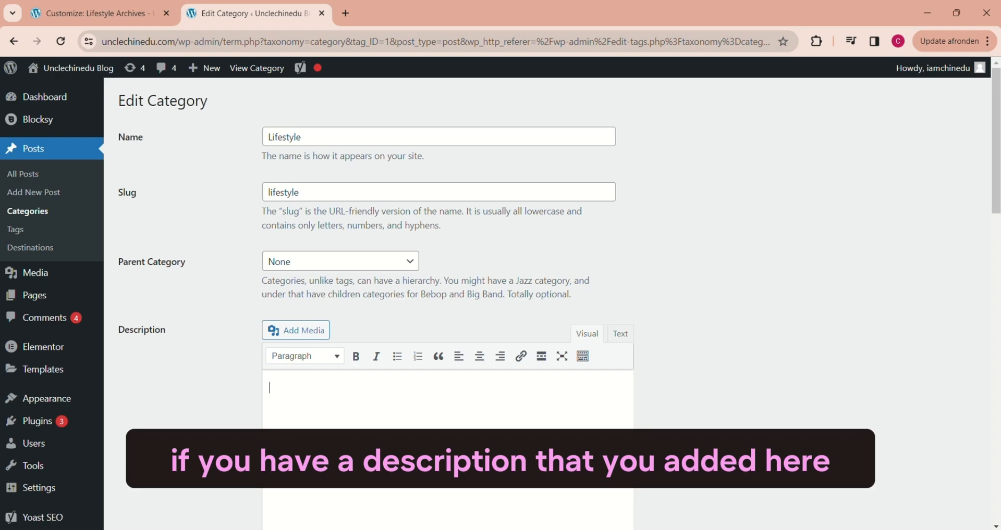
left_click(88, 13)
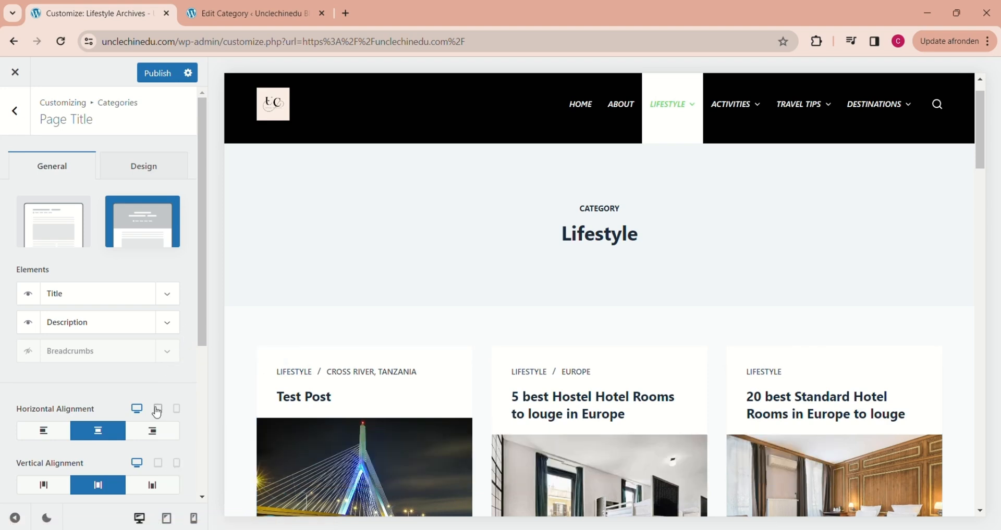
left_click(28, 325)
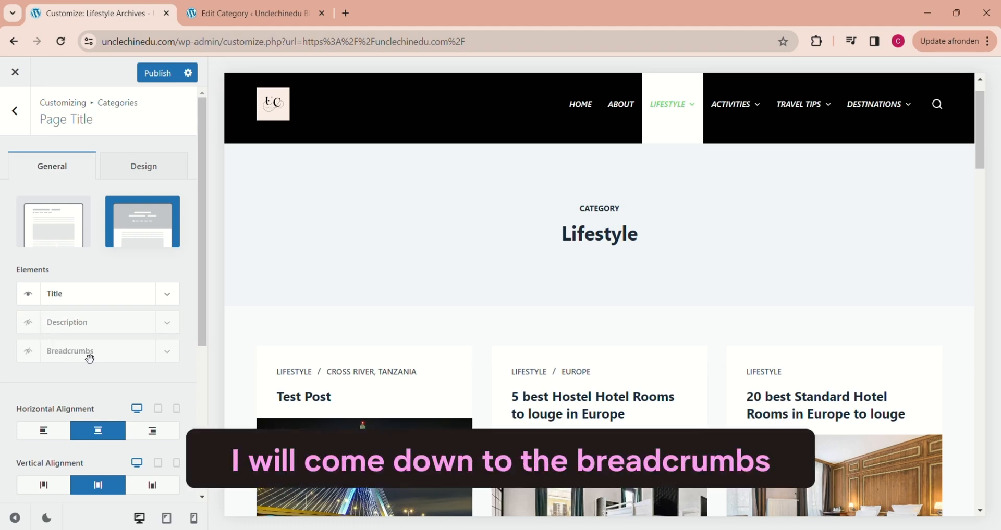
left_click(29, 352)
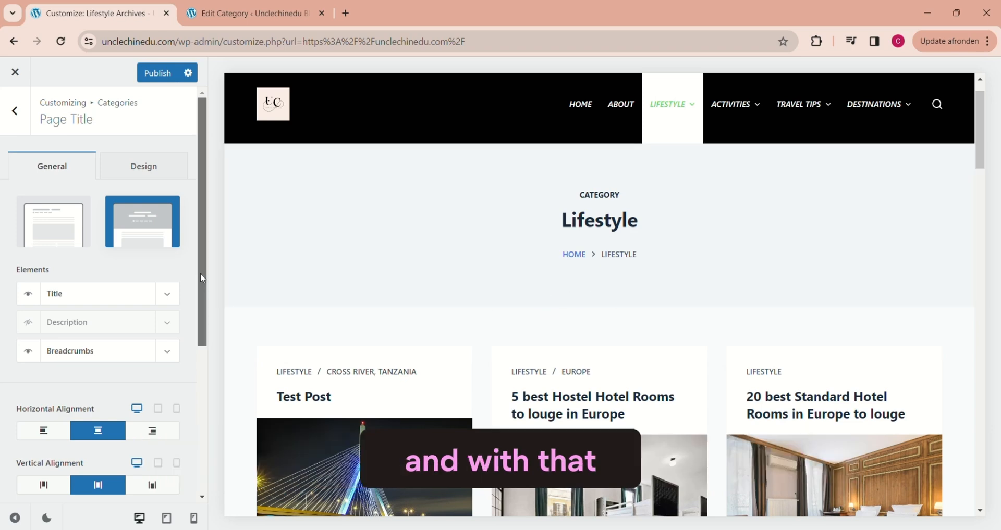
Step: Try right and left horizontal alignment for the category page title, and set it back to centre
left_click_drag(200, 273, 197, 319)
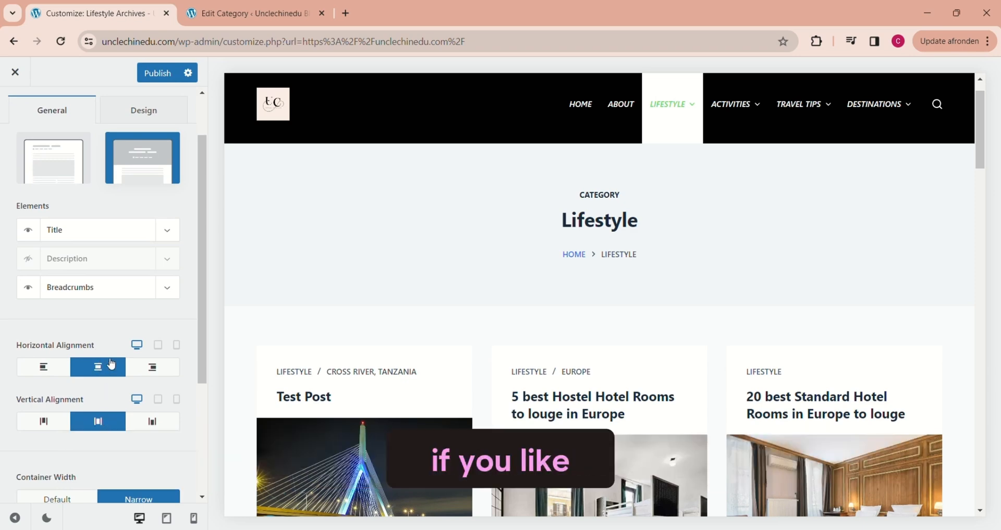
left_click(157, 368)
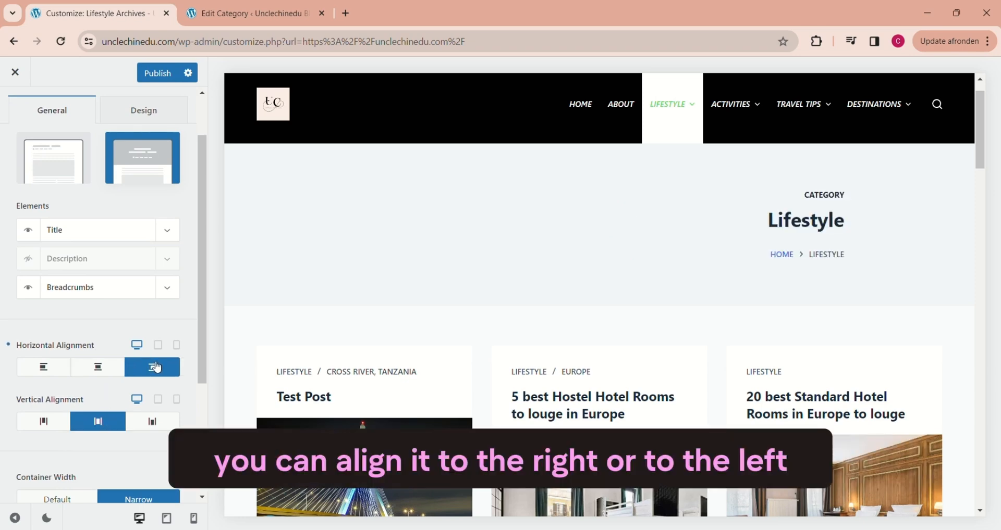
left_click(45, 368)
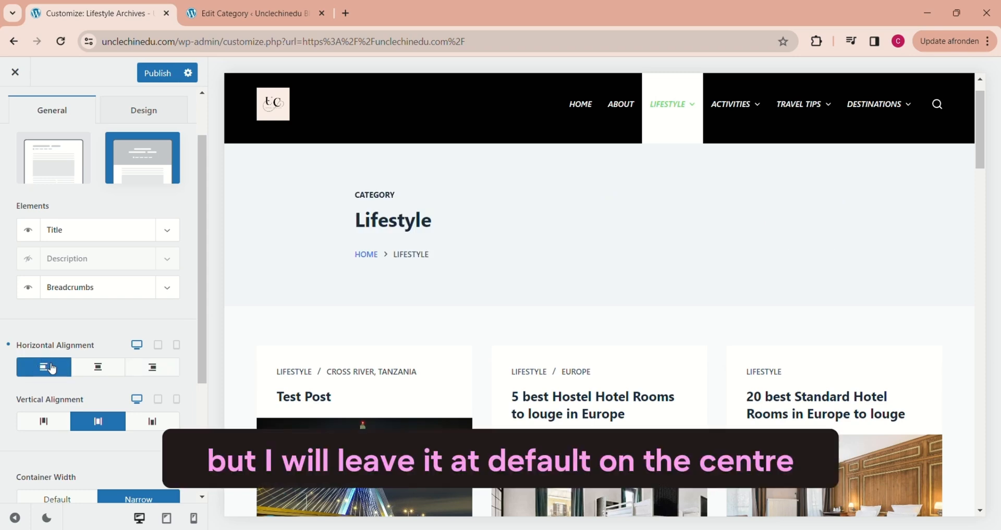
left_click(104, 368)
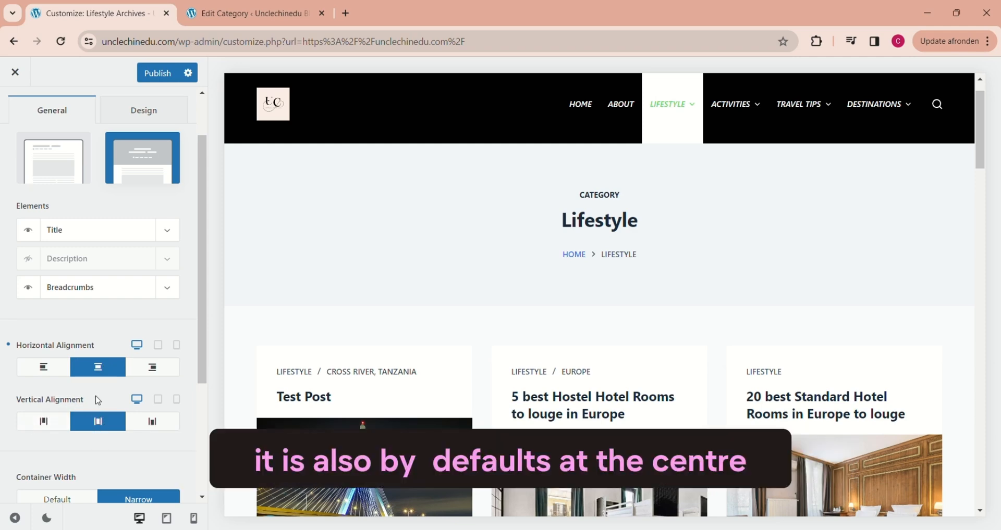
Step: Try top and bottom vertical alignment for the category page title, and set it back to centre
left_click(101, 423)
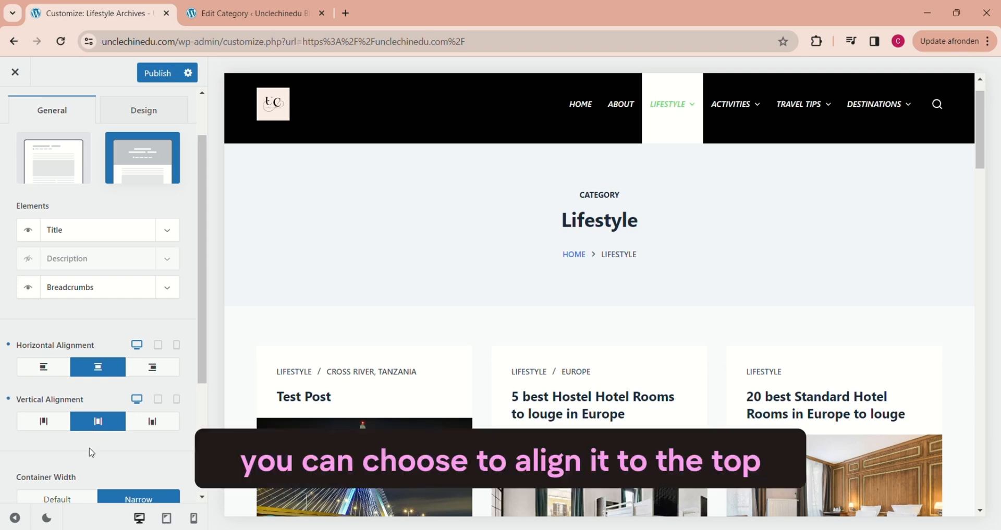
left_click(45, 423)
left_click(146, 425)
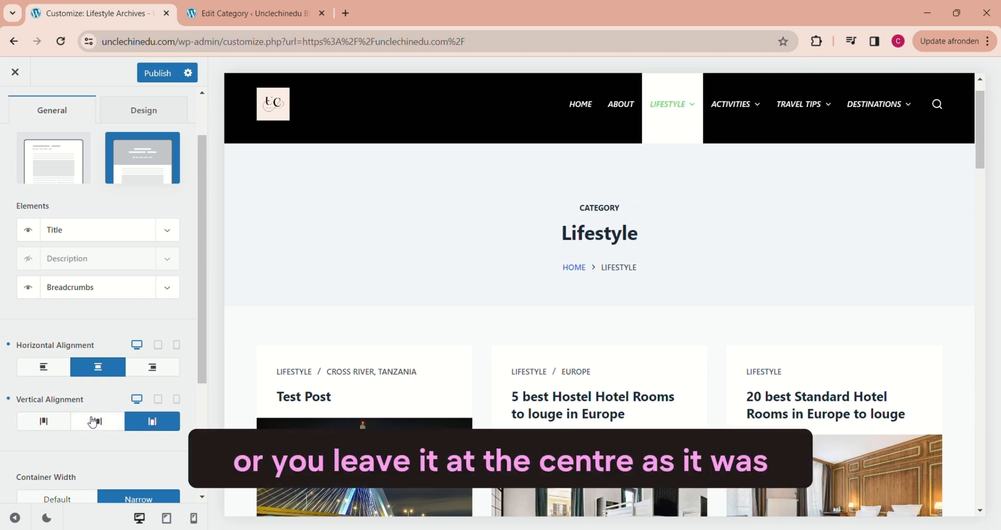
left_click(93, 423)
Step: Try a smaller Container Min Height for the page title and restore it to 250 px
scroll(179, 317, "down", 2)
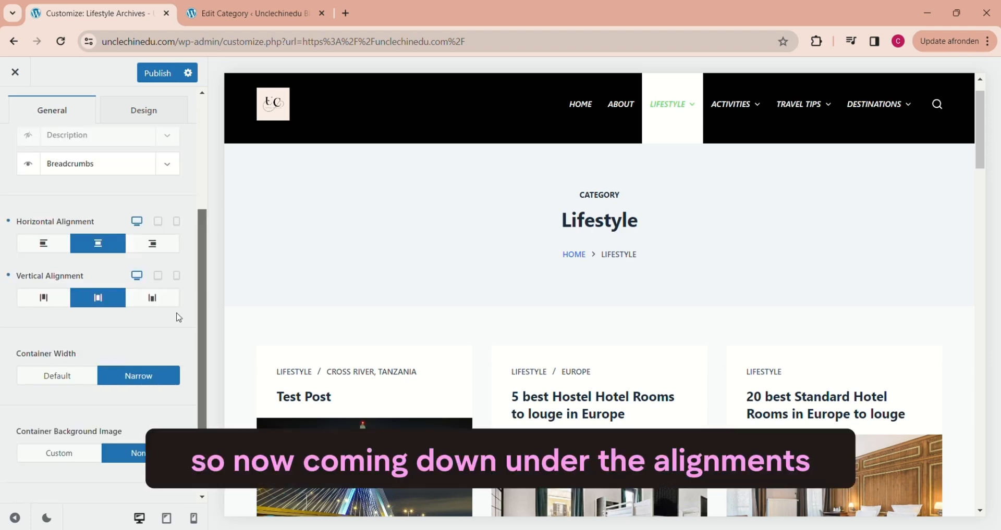
scroll(183, 334, "down", 1)
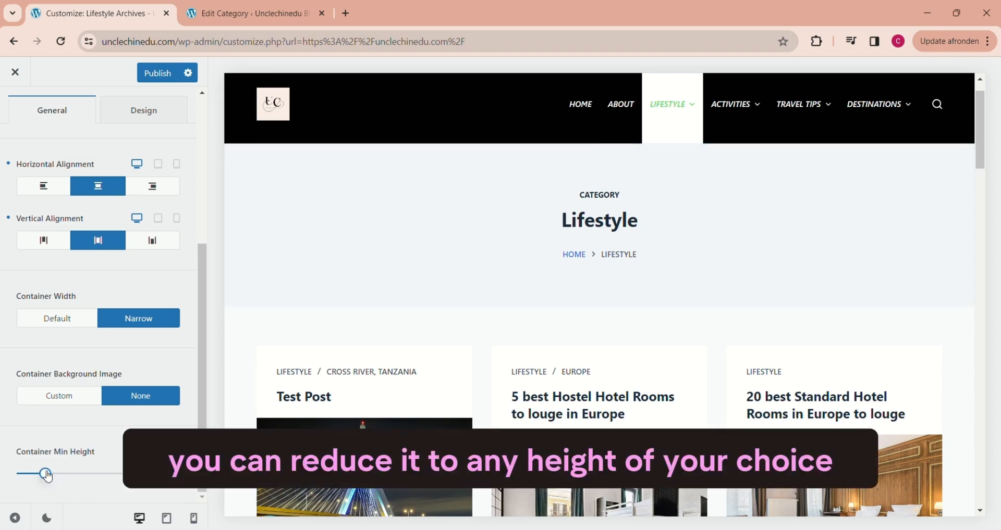
mouse_move(47, 476)
left_mouse_down()
mouse_move(25, 471)
mouse_move(49, 475)
left_mouse_up()
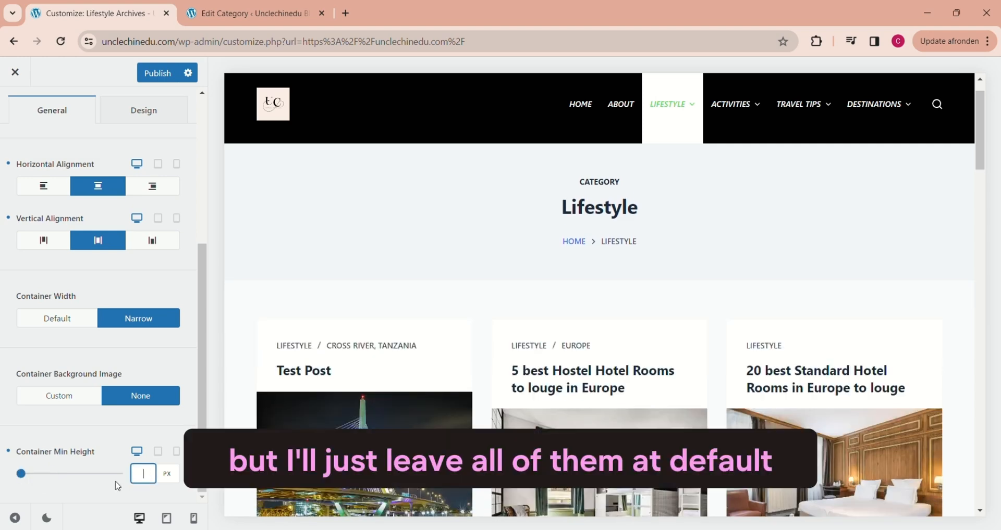
type("250")
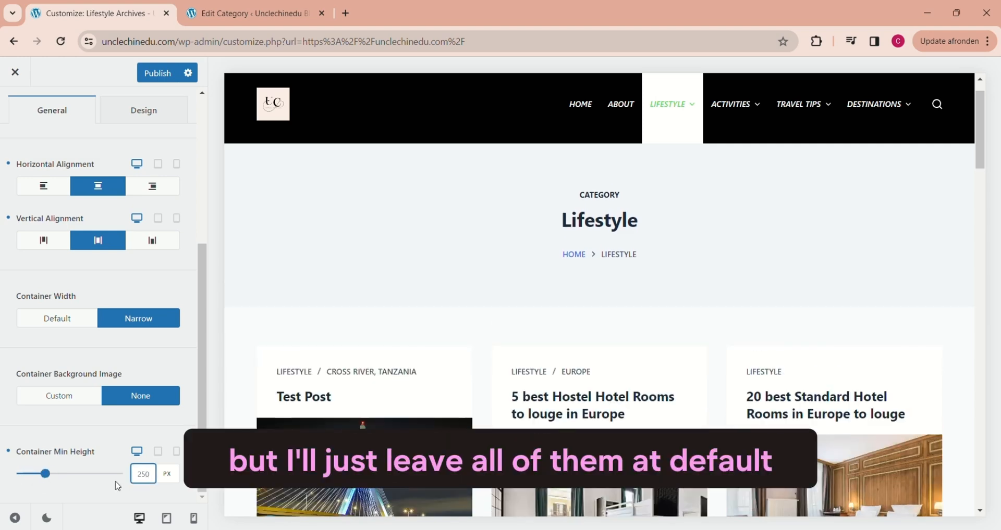
Step: In the page title's design settings, set the Container Background to the grey colour #828284
left_click_drag(203, 403, 190, 255)
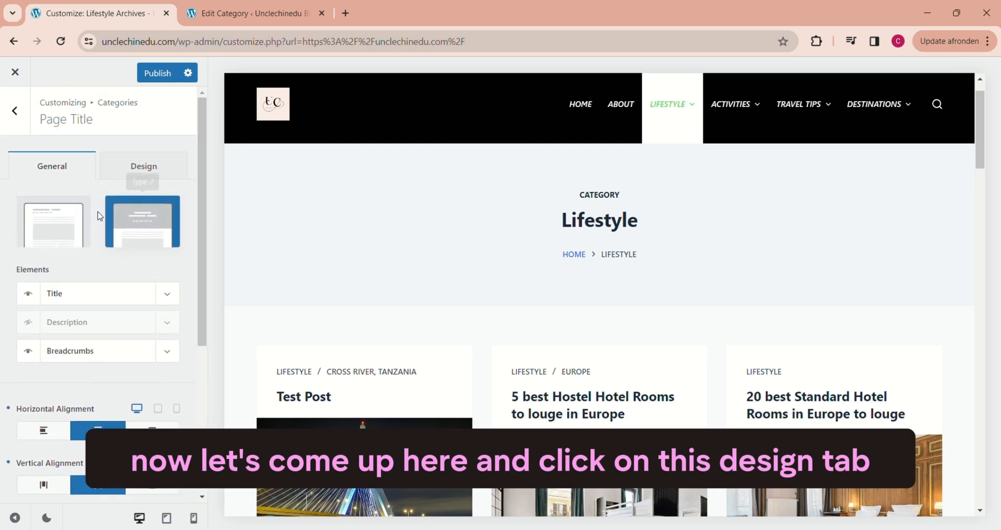
left_click(134, 174)
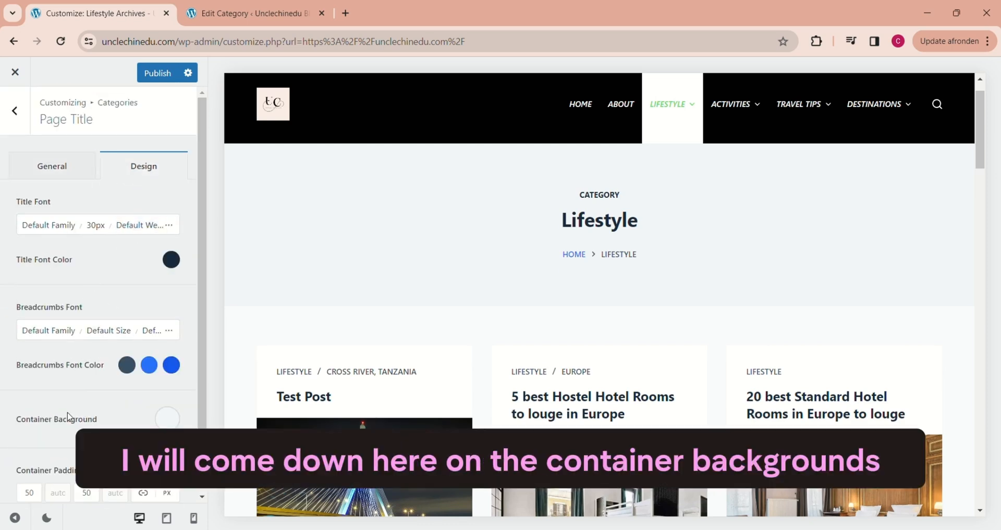
left_click(166, 422)
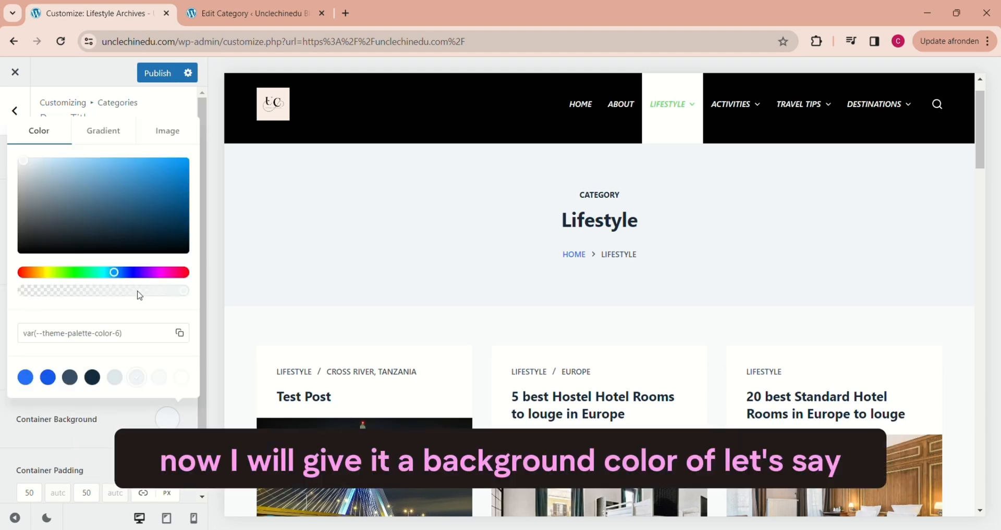
left_click(23, 164)
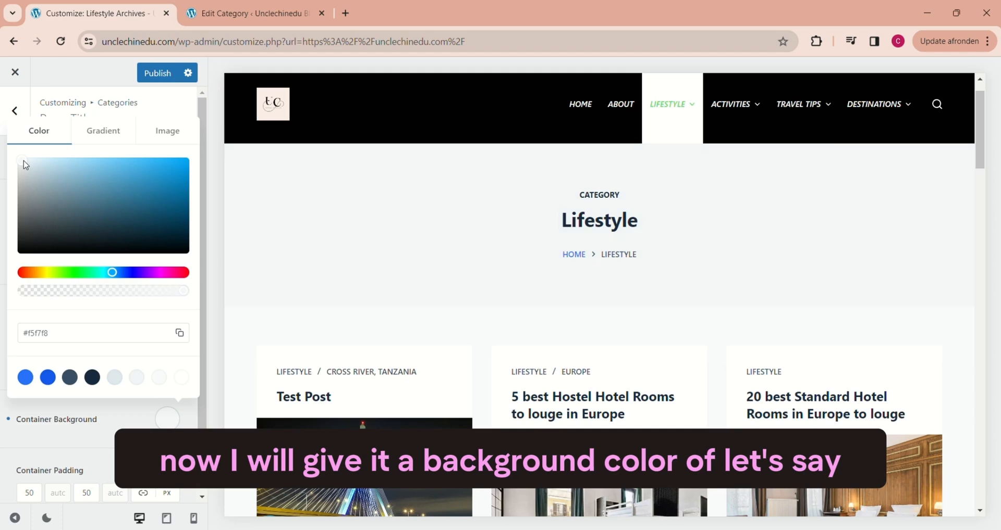
left_click_drag(25, 164, 23, 202)
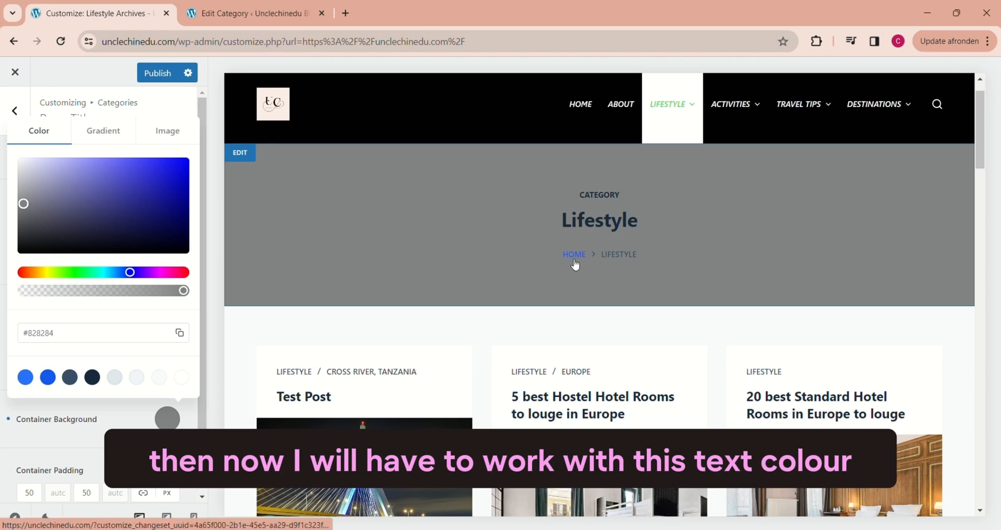
Step: Set the breadcrumbs' Link Initial font colour to a dark grey instead of the default blue
scroll(201, 411, "down", 1)
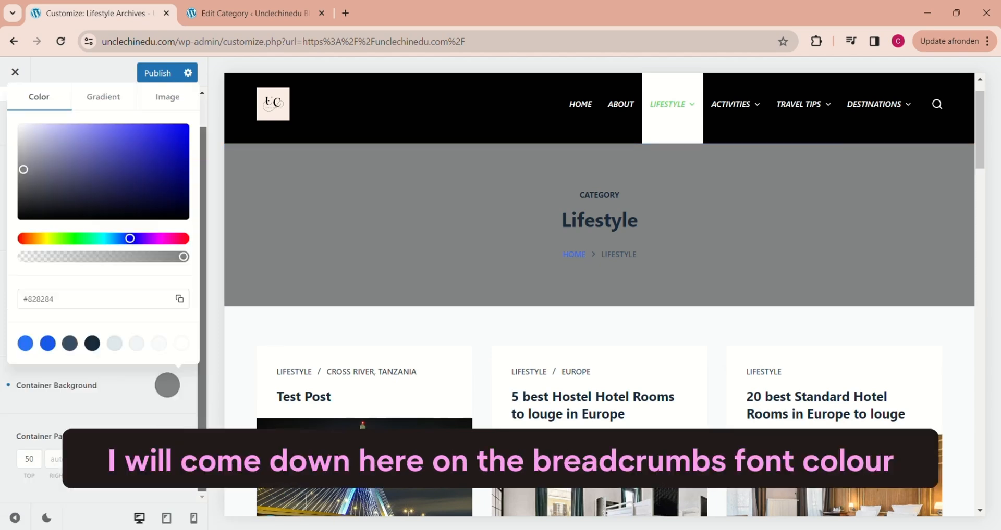
left_click(52, 345)
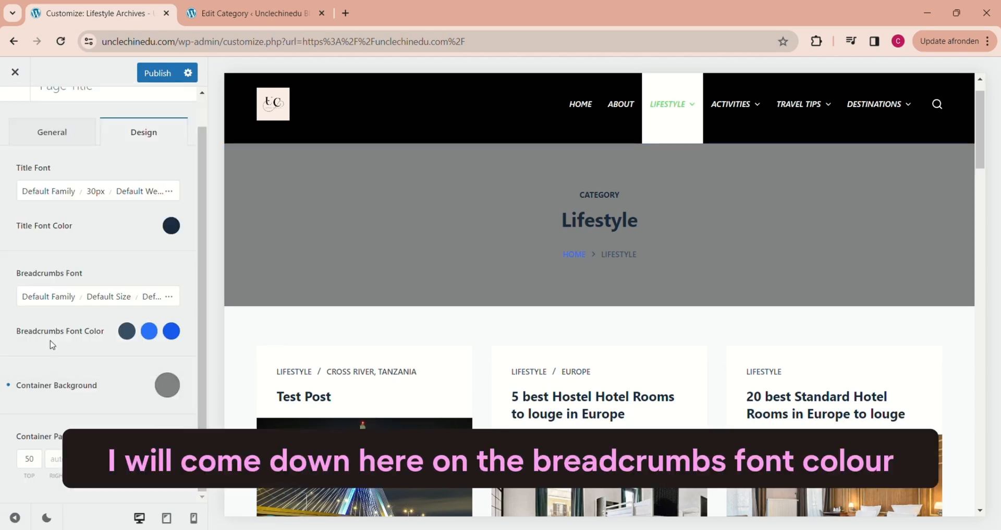
left_click(149, 332)
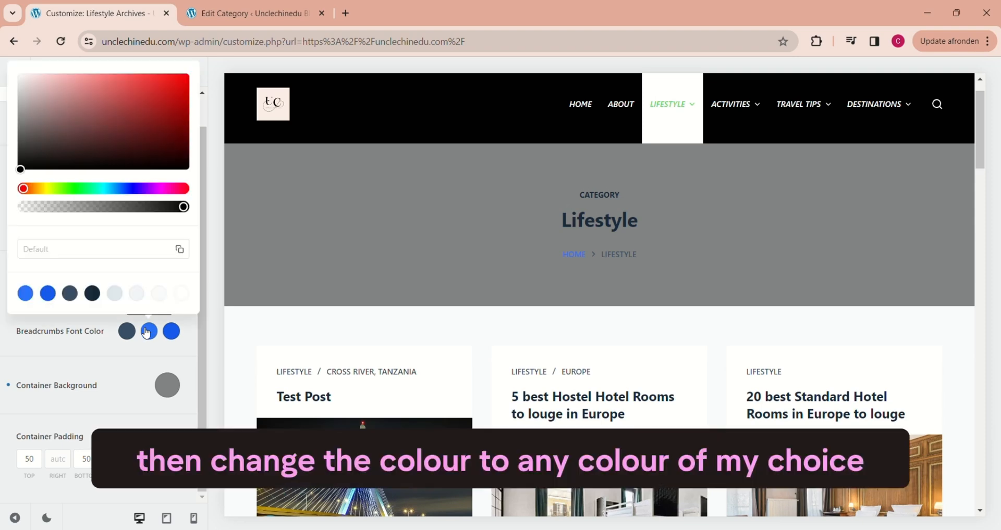
left_click(20, 169)
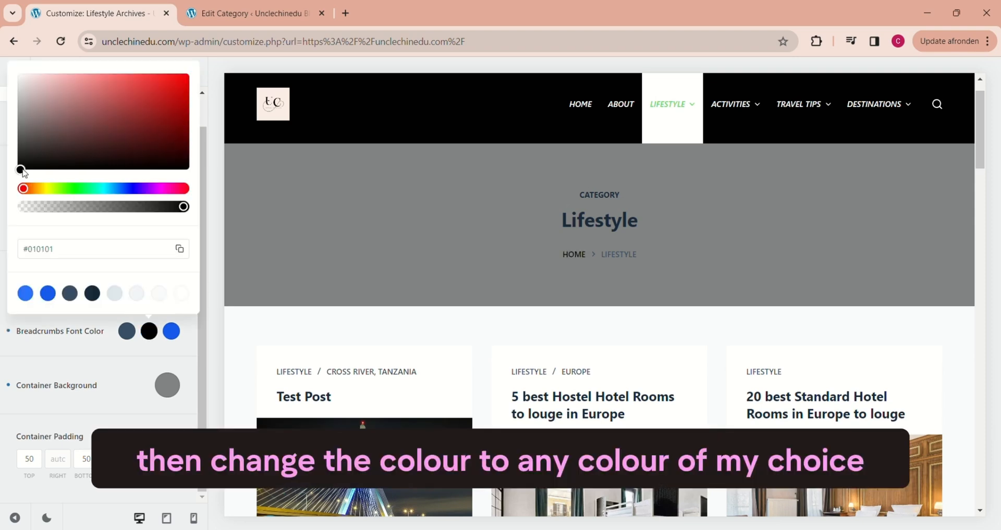
left_click_drag(23, 173, 14, 136)
left_click(122, 364)
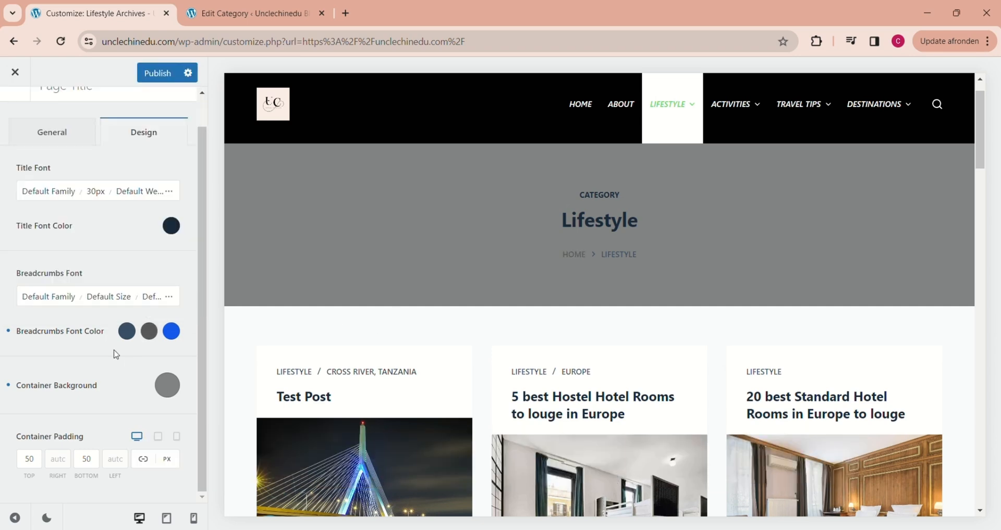
Step: Set the breadcrumbs' text colour to the same dark grey and the Link Hover colour to #292929
left_click(127, 334)
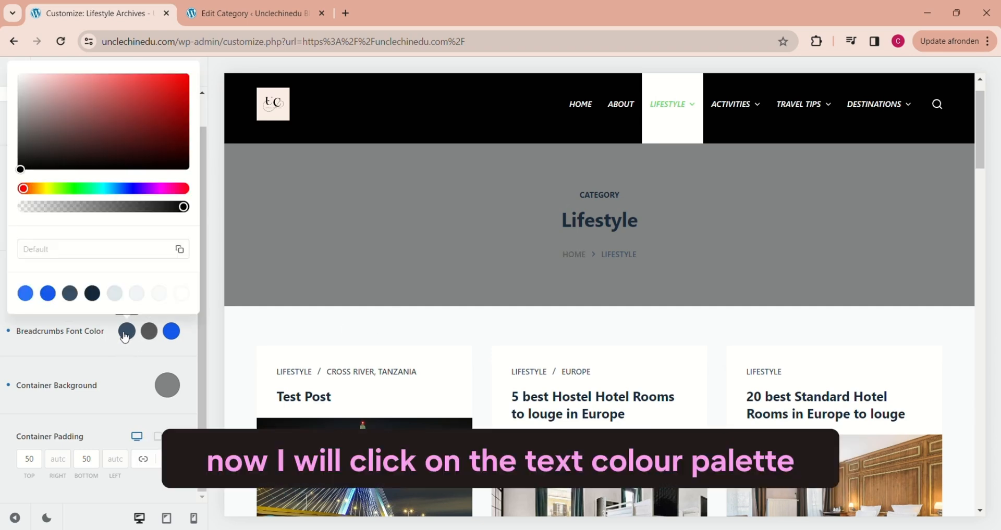
left_click(120, 374)
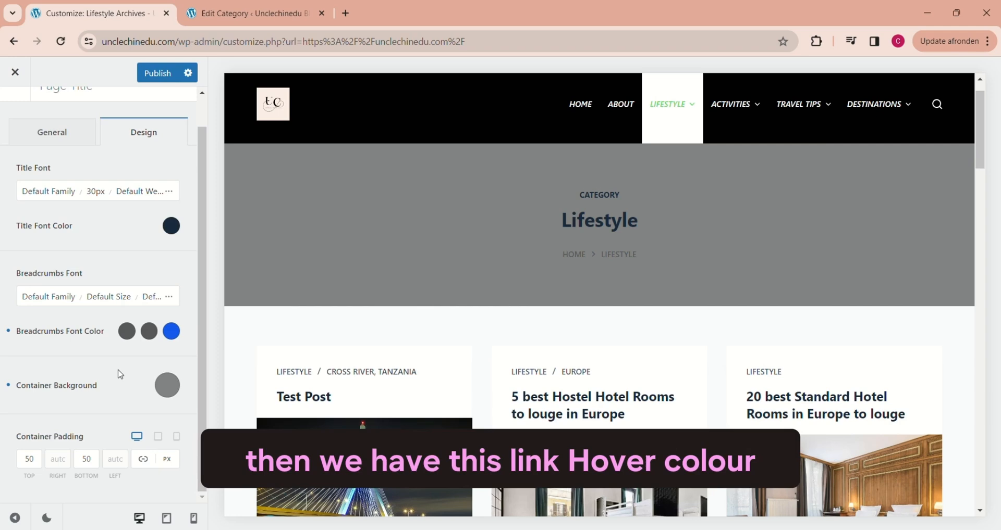
left_click(167, 335)
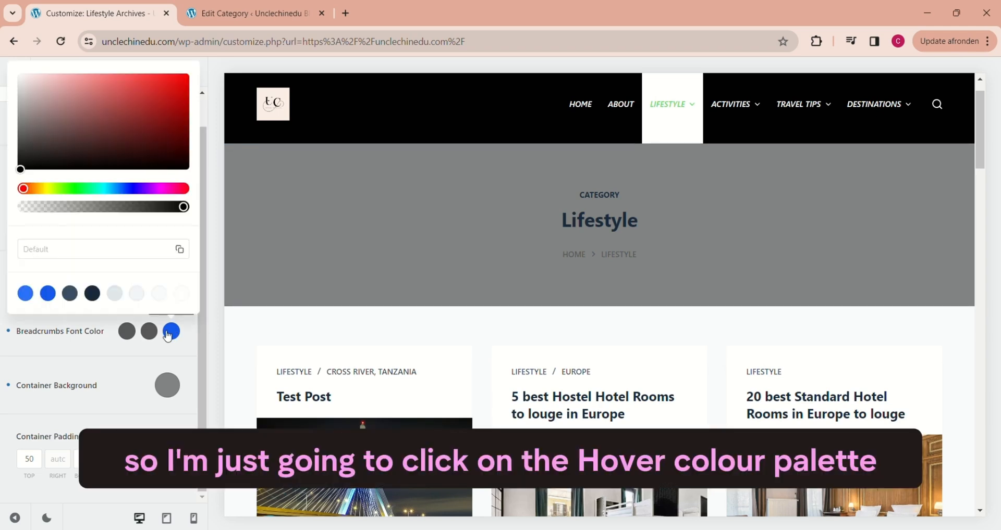
left_click(20, 163)
left_click_drag(19, 166, 18, 156)
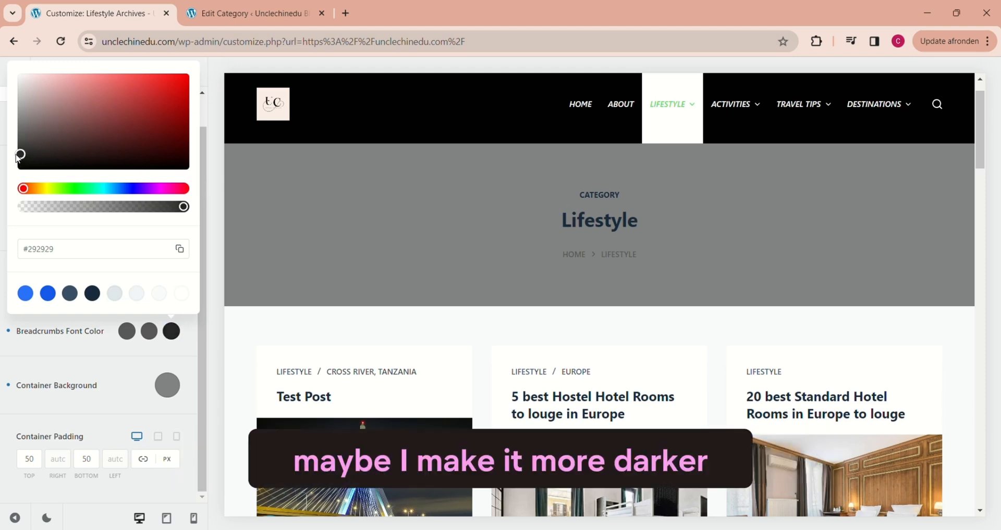
left_click(139, 358)
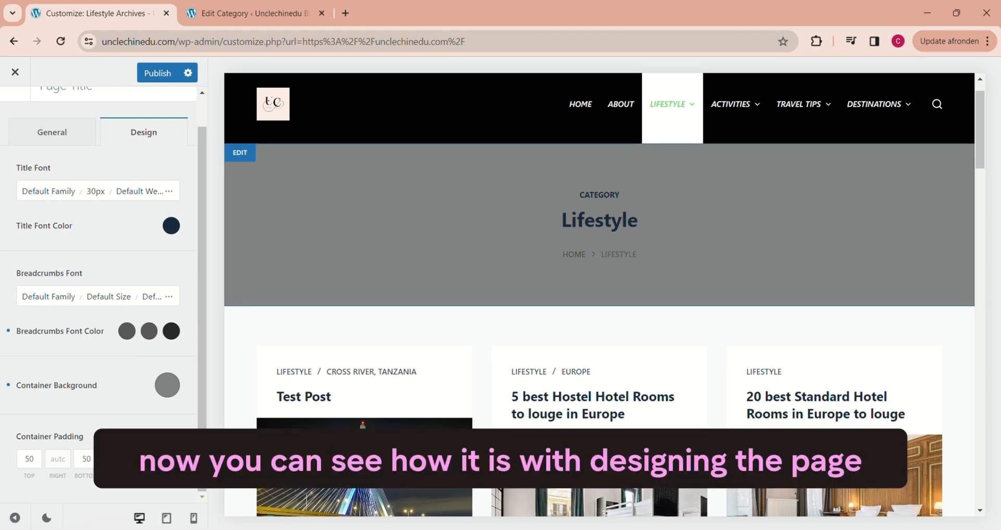
Step: Return from the page title settings to the Categories section and bring its structure layouts into view
scroll(573, 396, "down", 2)
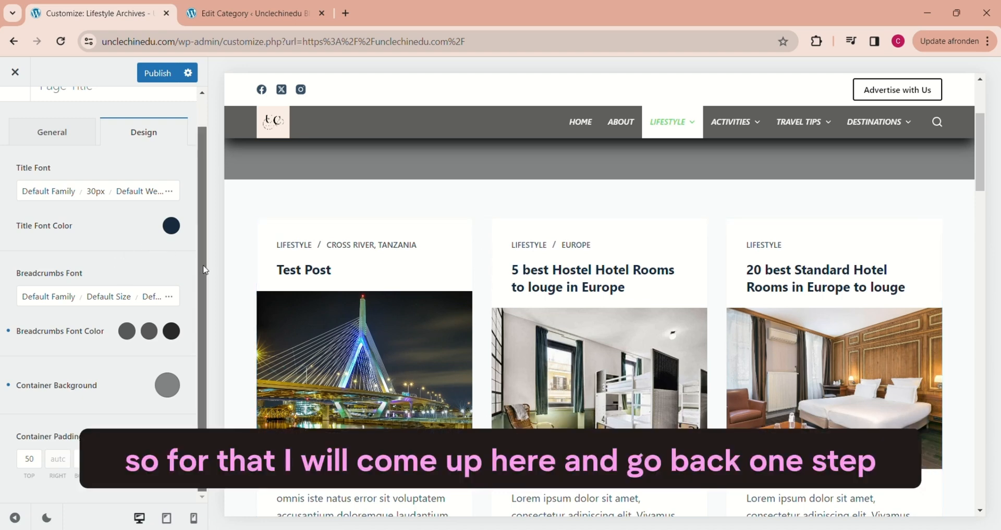
scroll(188, 196, "up", 1)
left_click(14, 112)
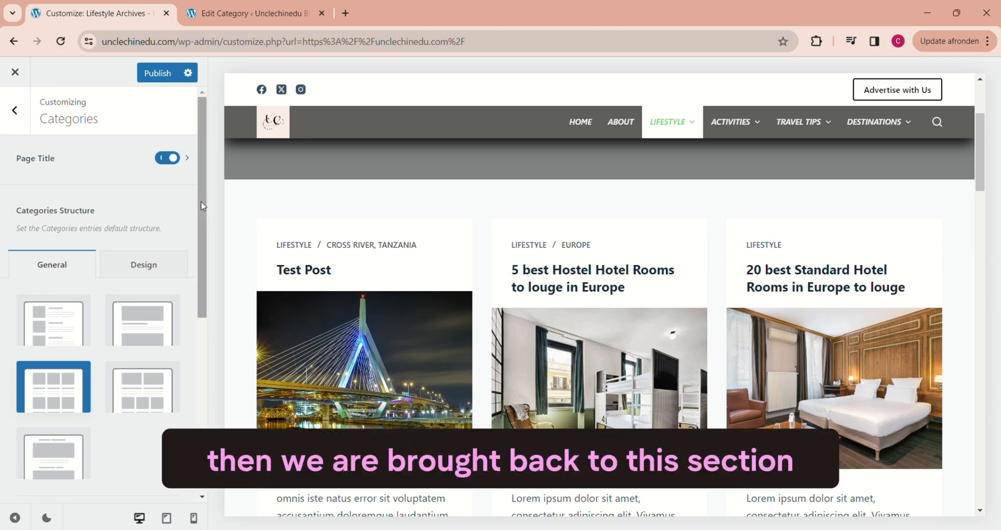
left_click_drag(204, 209, 206, 262)
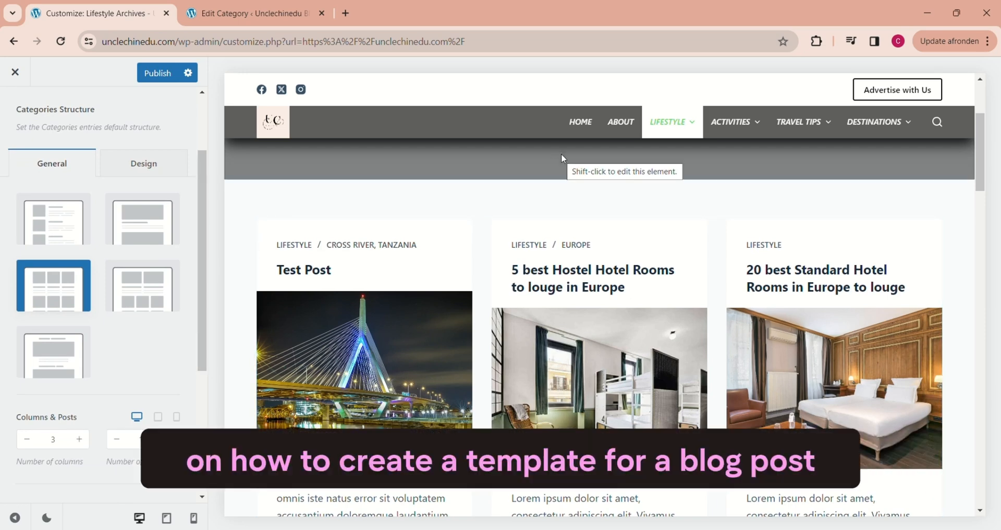
Step: Check the post layout on the homepage, return to the Lifestyle category page and set its Categories Structure to Enhanced Grid
left_click(579, 127)
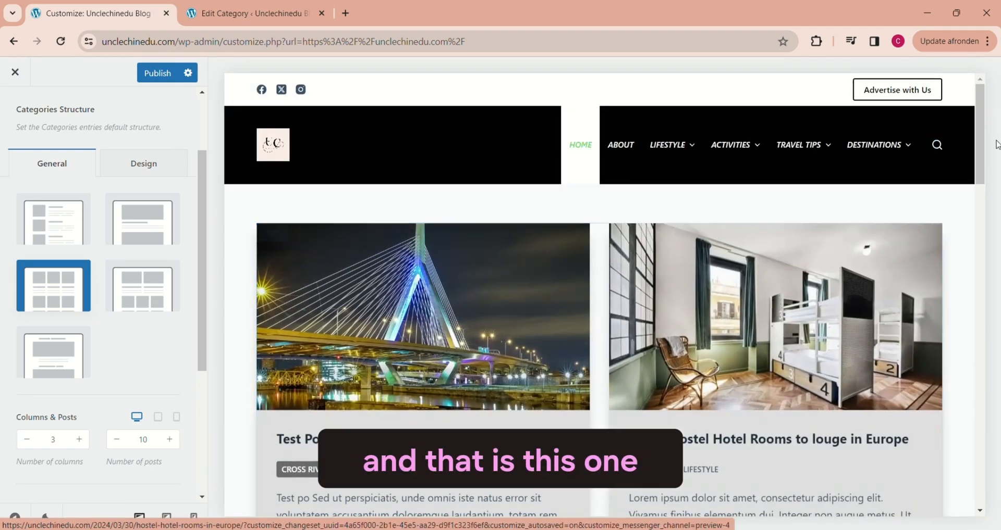
mouse_move(980, 134)
left_mouse_down()
mouse_move(987, 315)
mouse_move(965, 139)
left_mouse_up()
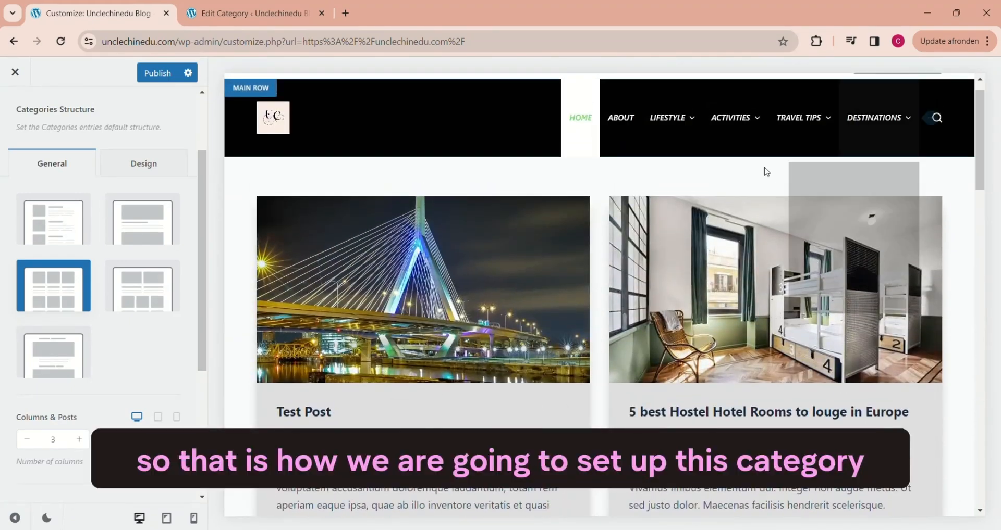
left_click(671, 127)
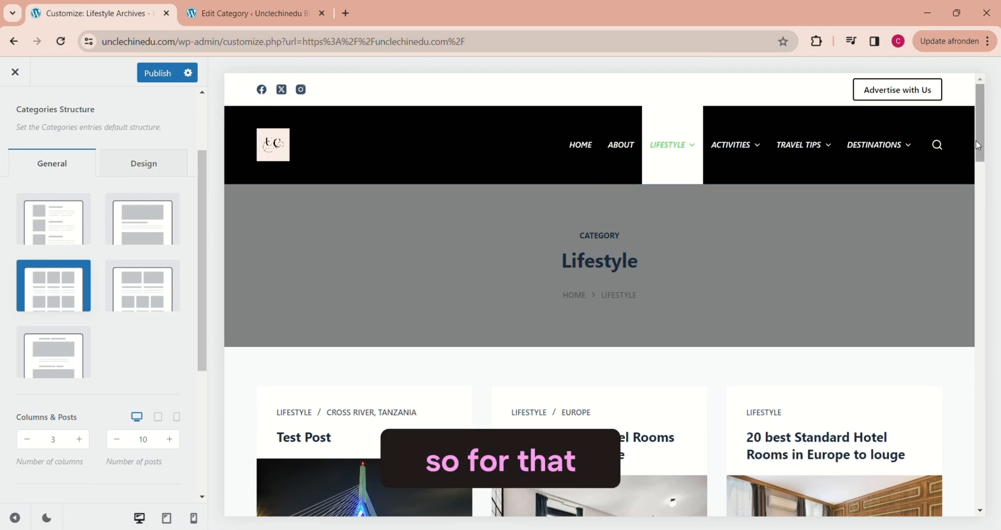
left_click_drag(980, 147, 980, 153)
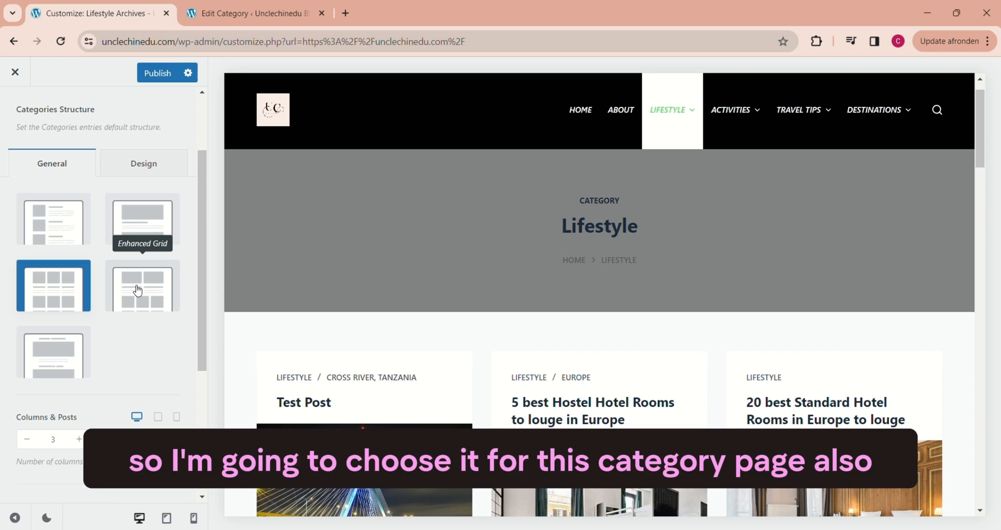
left_click(137, 291)
left_click_drag(980, 155, 854, 349)
Step: Try the Sidebar element on the category page and switch it off again
left_click_drag(205, 251, 212, 326)
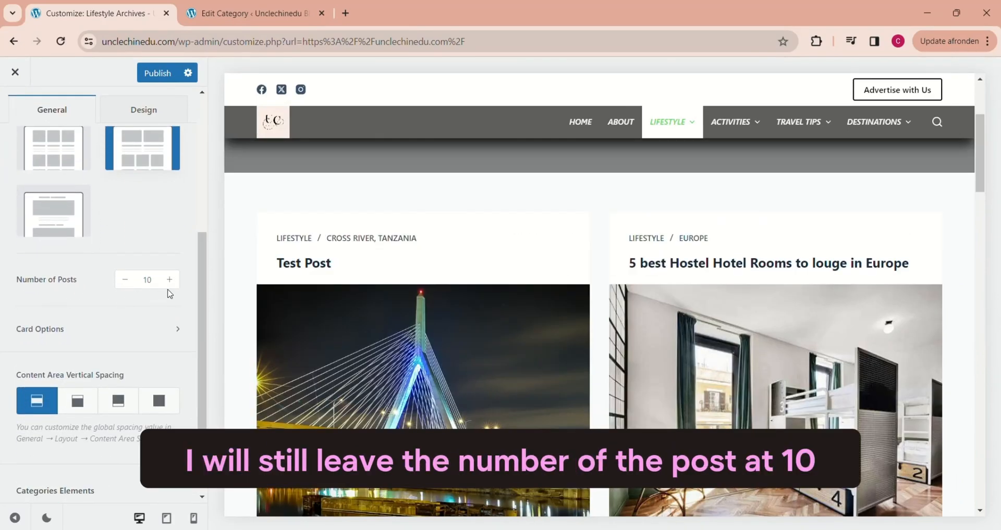
scroll(167, 292, "down", 1)
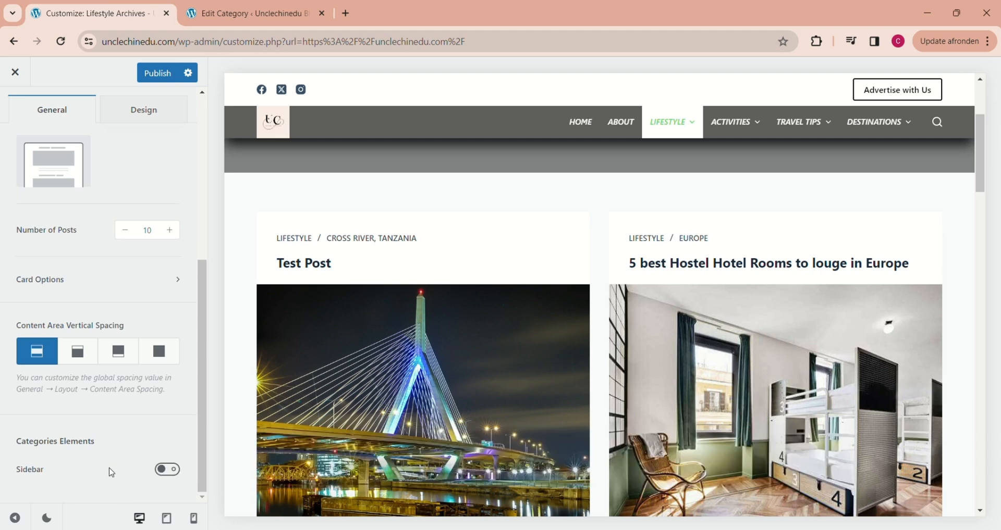
left_click(167, 470)
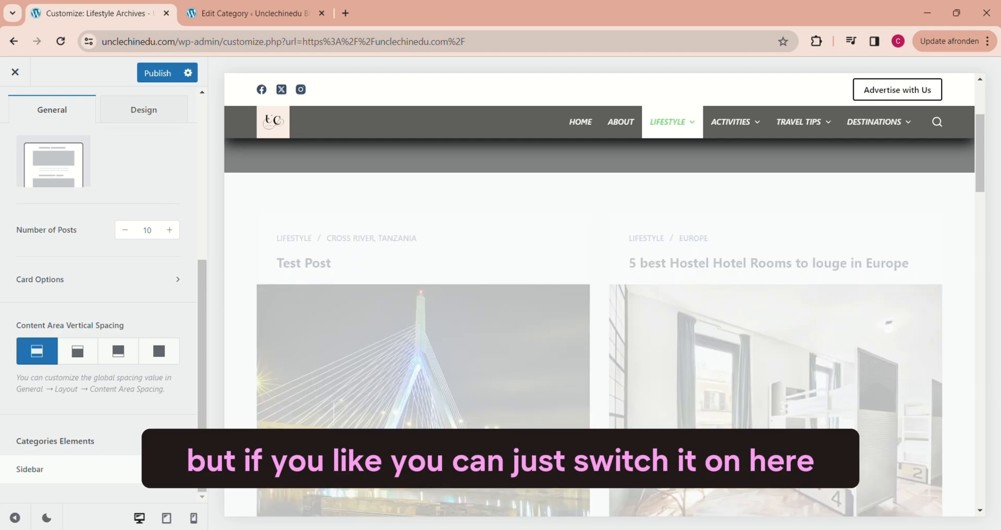
mouse_move(983, 127)
left_mouse_down()
mouse_move(992, 202)
mouse_move(986, 136)
left_mouse_up()
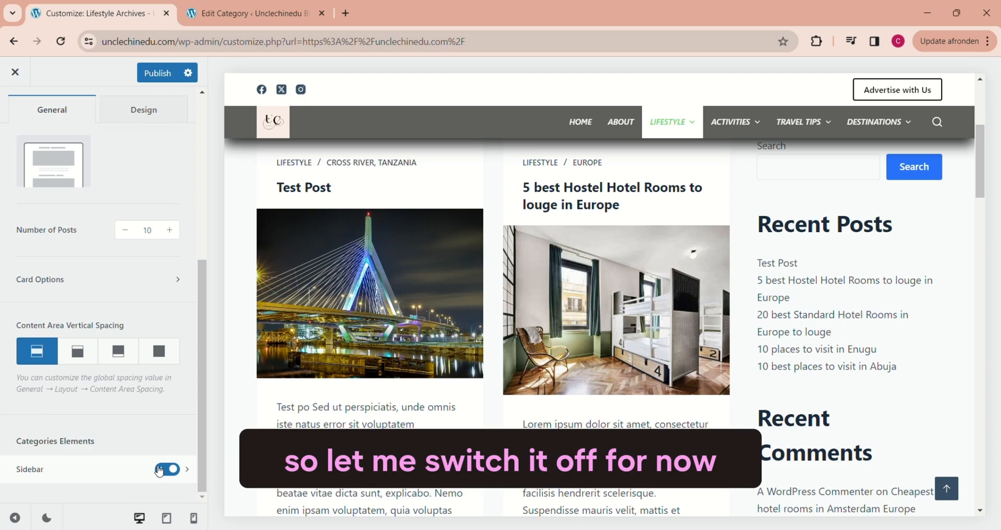
left_click(166, 469)
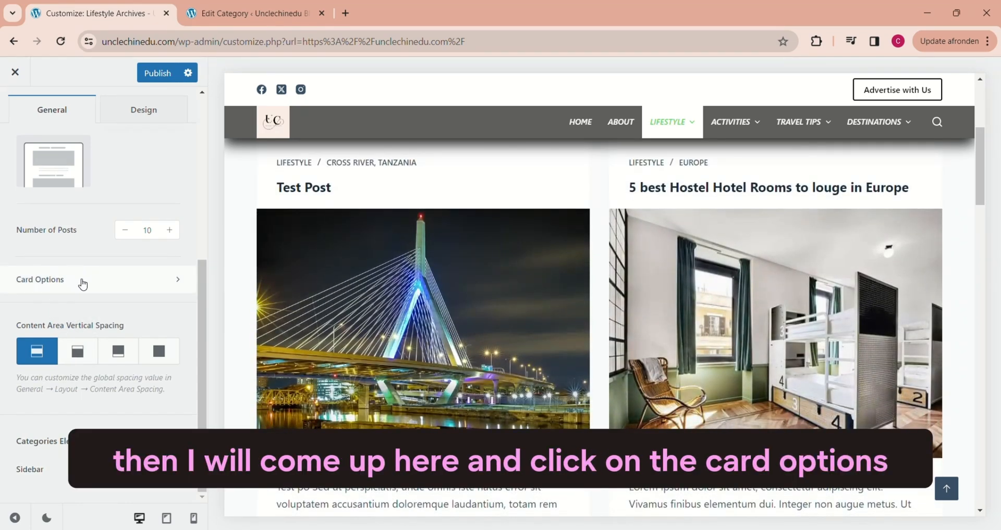
Step: Open Card Options, check the homepage's card arrangement, and reorder the Lifestyle page's card elements to Featured Image, Title, Post Meta
left_click(82, 284)
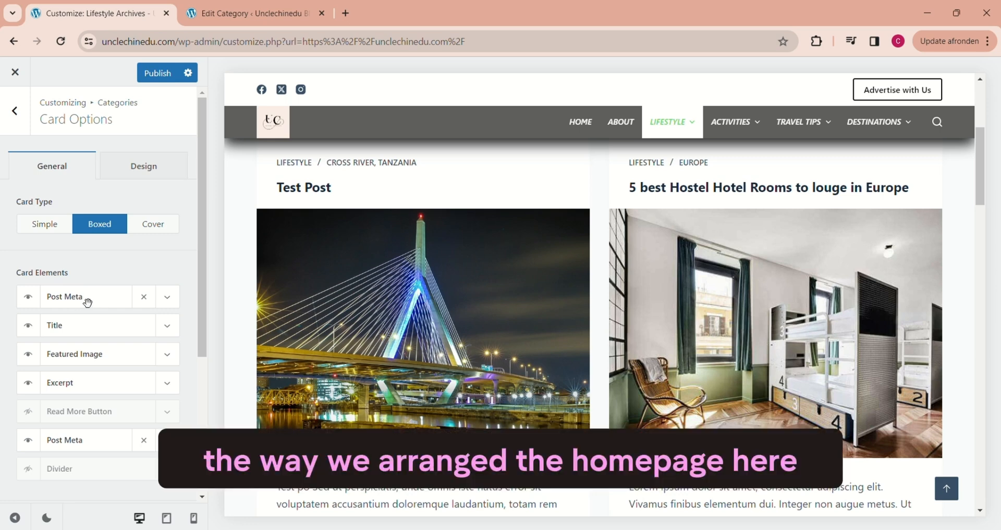
left_click(582, 124)
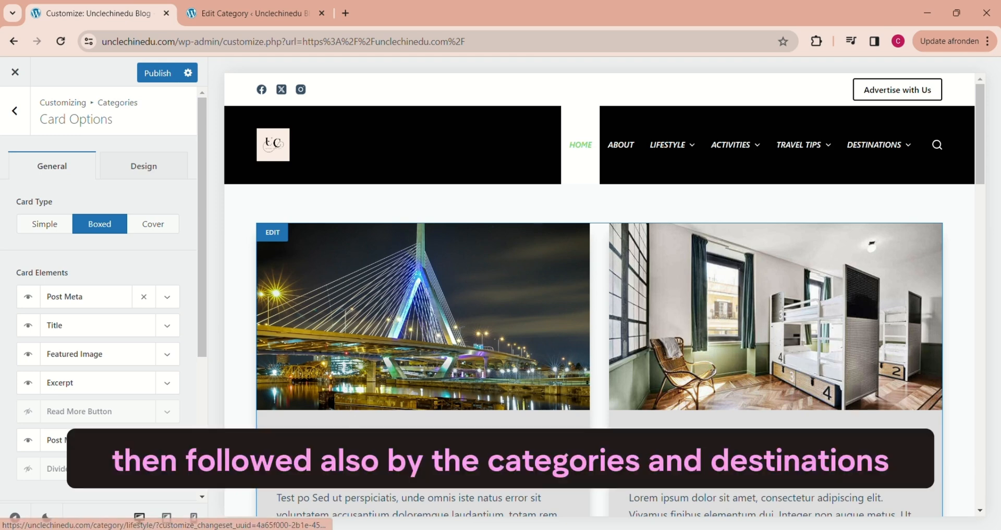
mouse_move(685, 170)
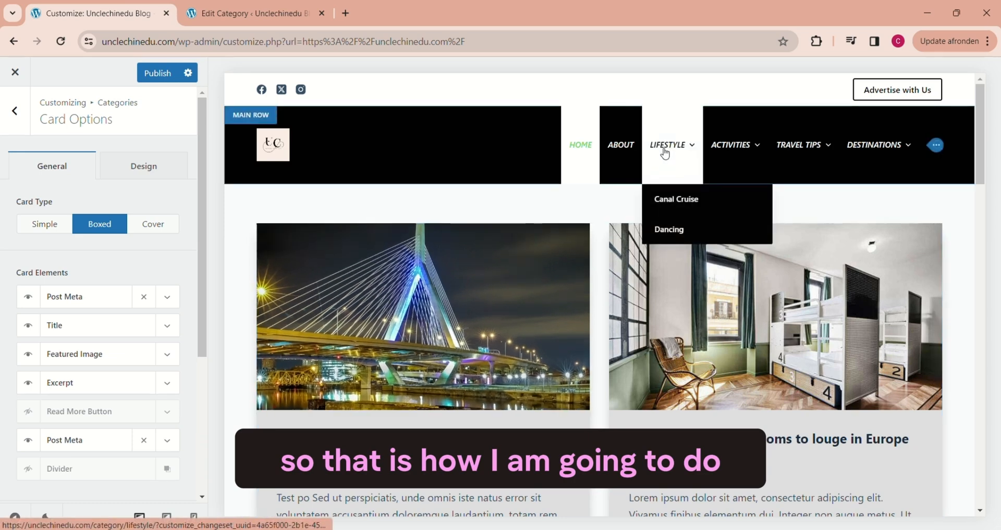
left_click(665, 150)
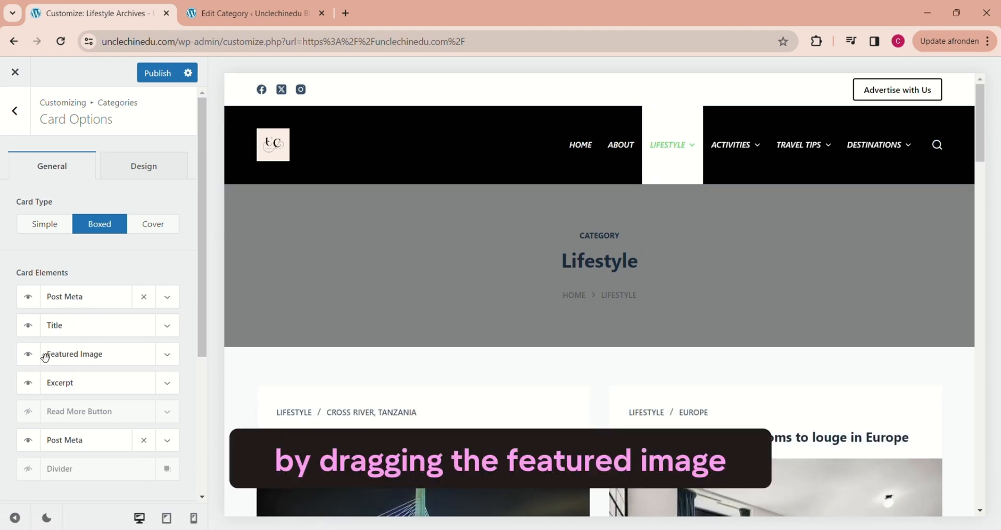
left_click_drag(45, 358, 45, 300)
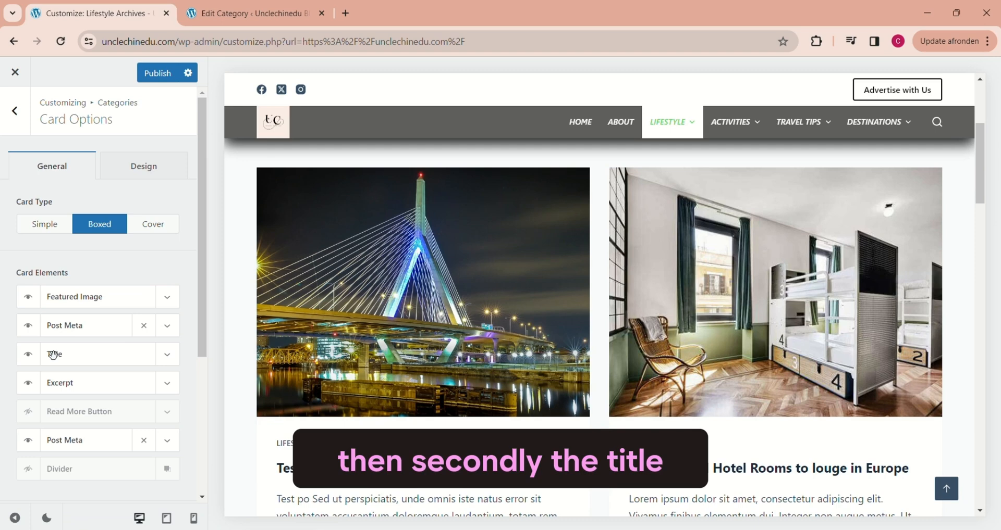
left_click_drag(53, 356, 55, 325)
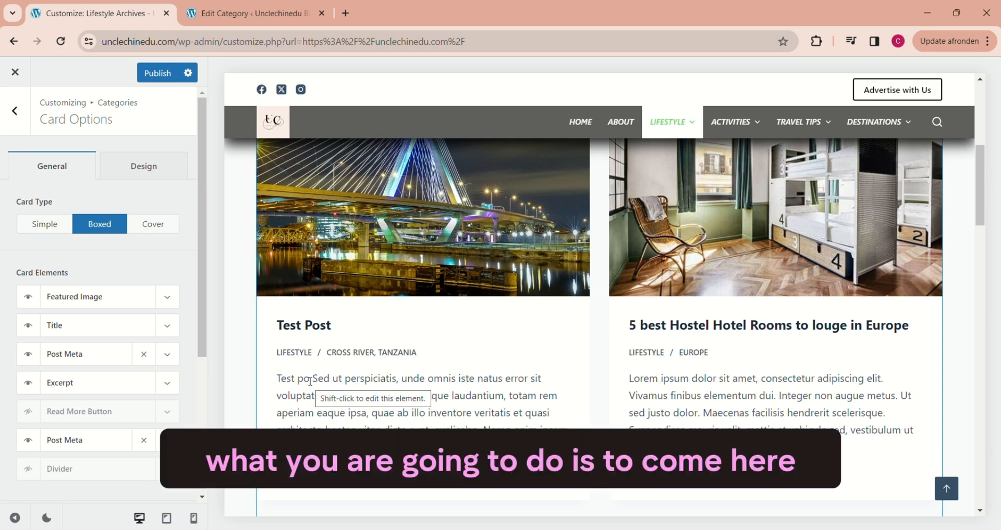
Step: In the upper Post Meta element, set the second taxonomy to Destinations with Button style and move it above the other taxonomy
left_click(167, 355)
scroll(91, 347, "down", 3)
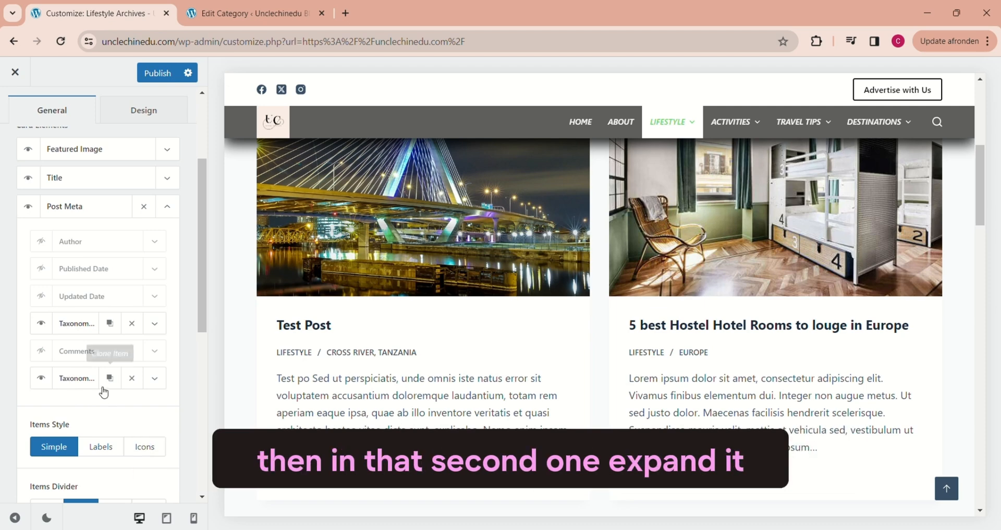
left_click(154, 379)
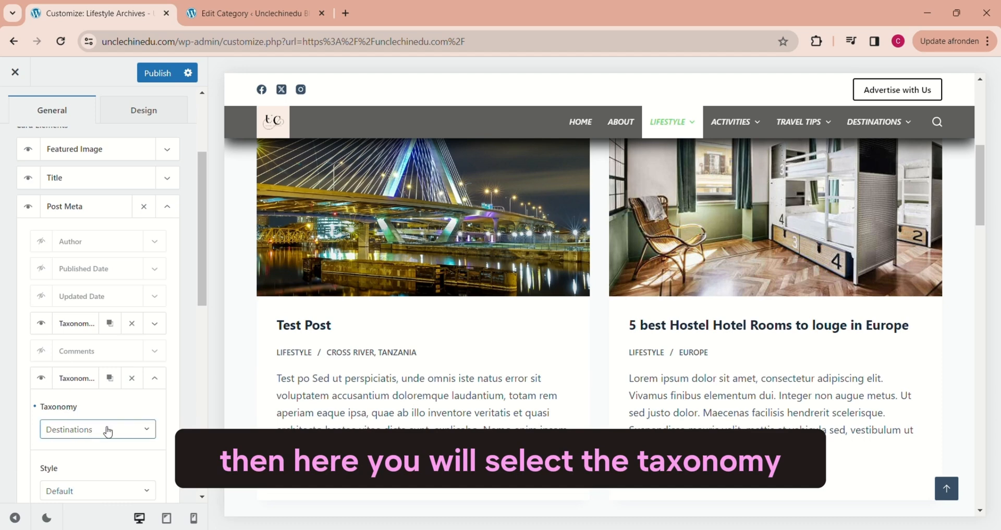
left_click(150, 434)
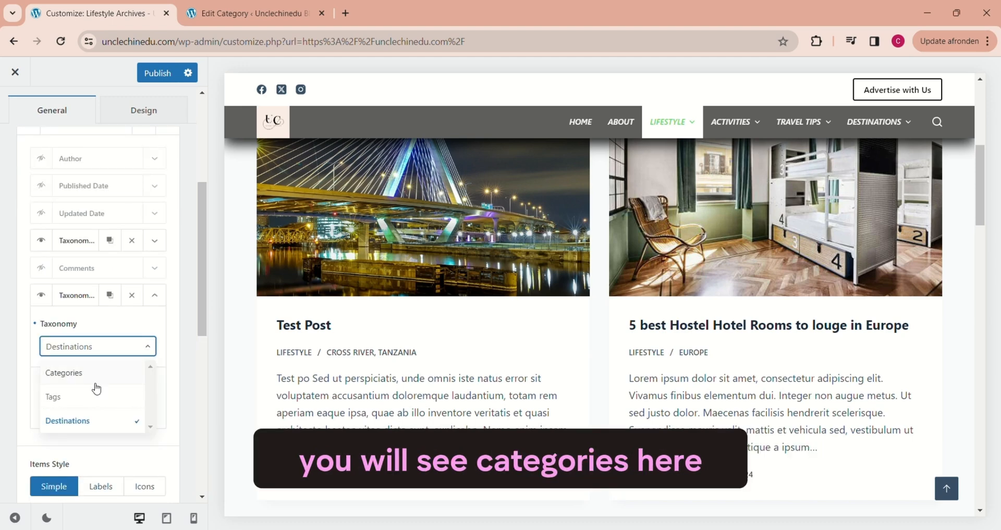
left_click(83, 421)
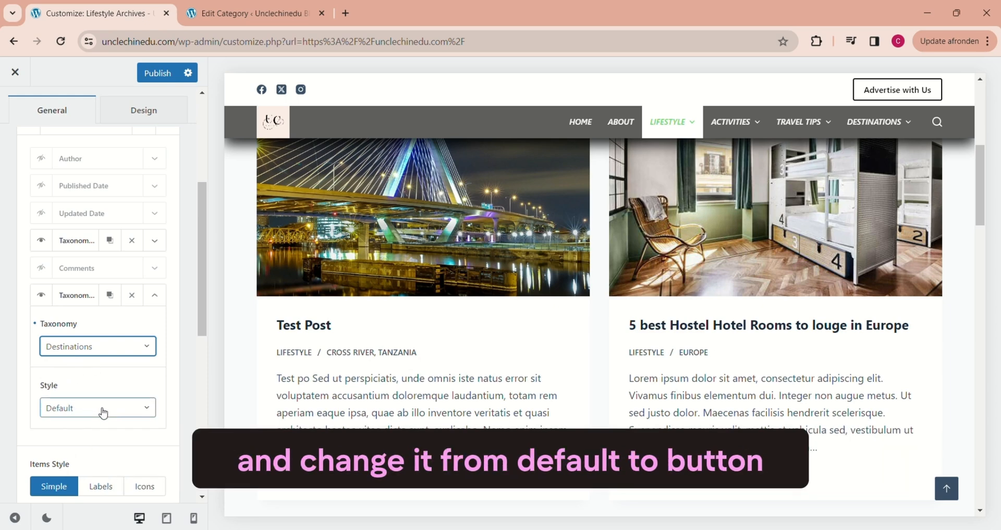
left_click(103, 414)
left_click(61, 462)
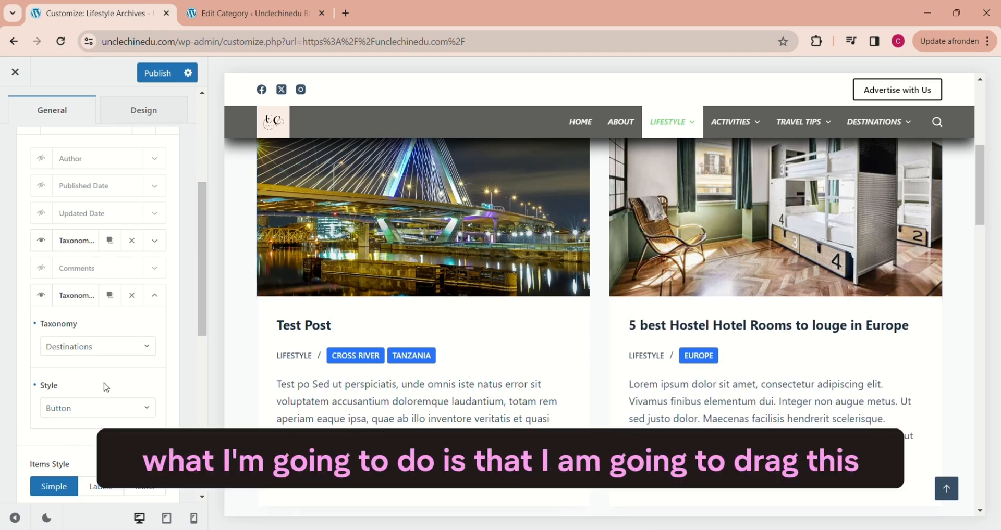
left_click(156, 296)
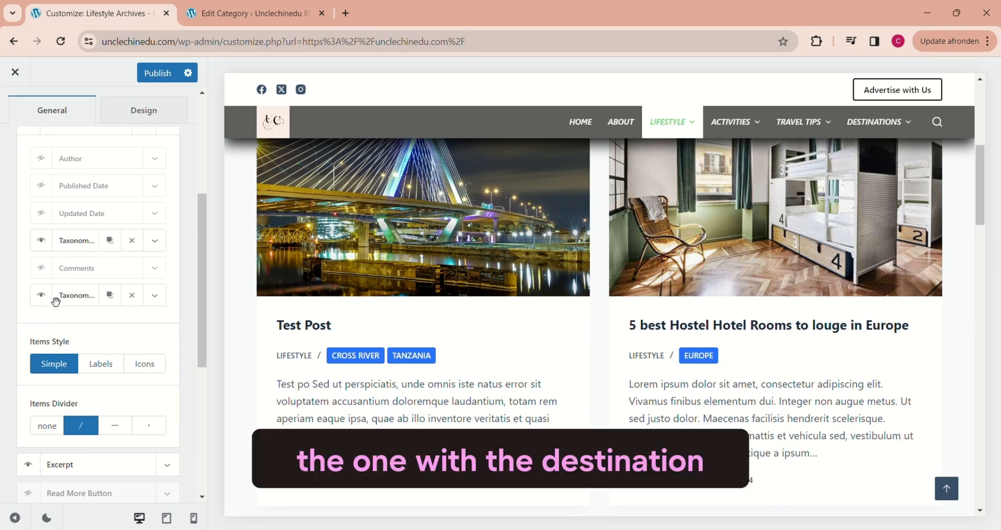
left_click_drag(56, 302, 60, 243)
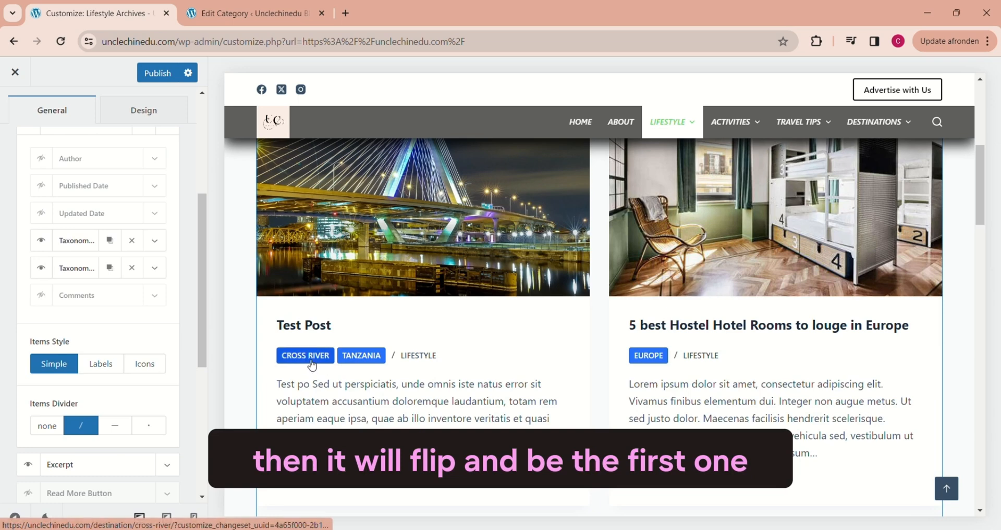
Step: Collapse the upper Post Meta element and hide the lower Post Meta element on the cards
scroll(166, 199, "up", 2)
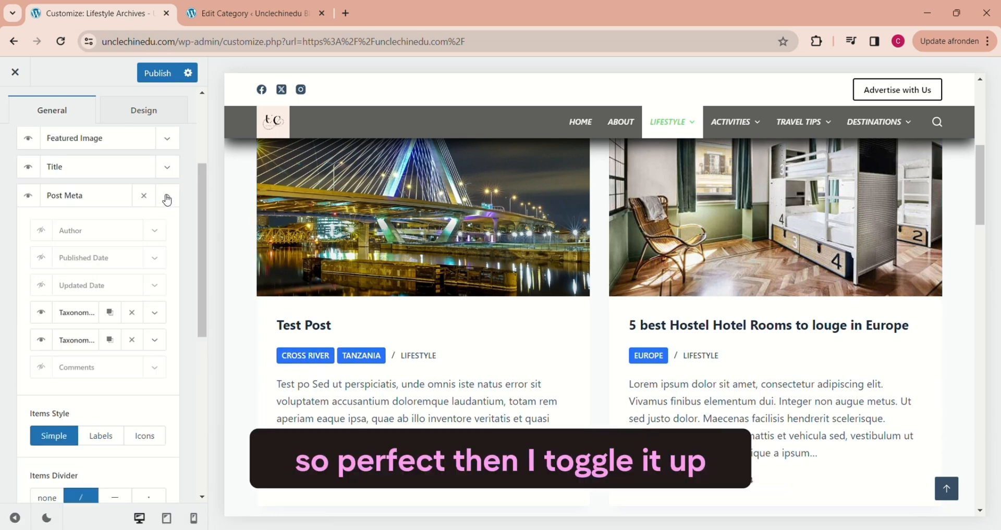
left_click(166, 198)
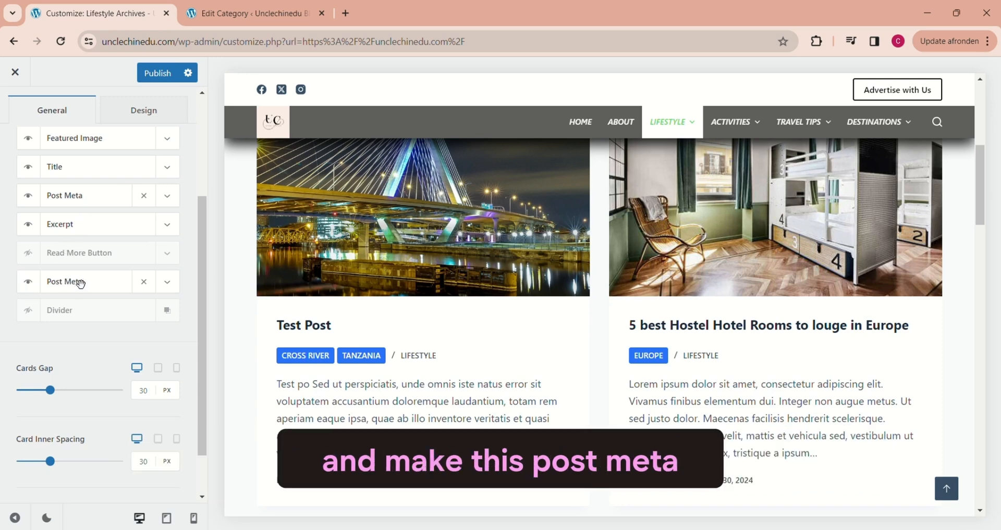
left_click(28, 282)
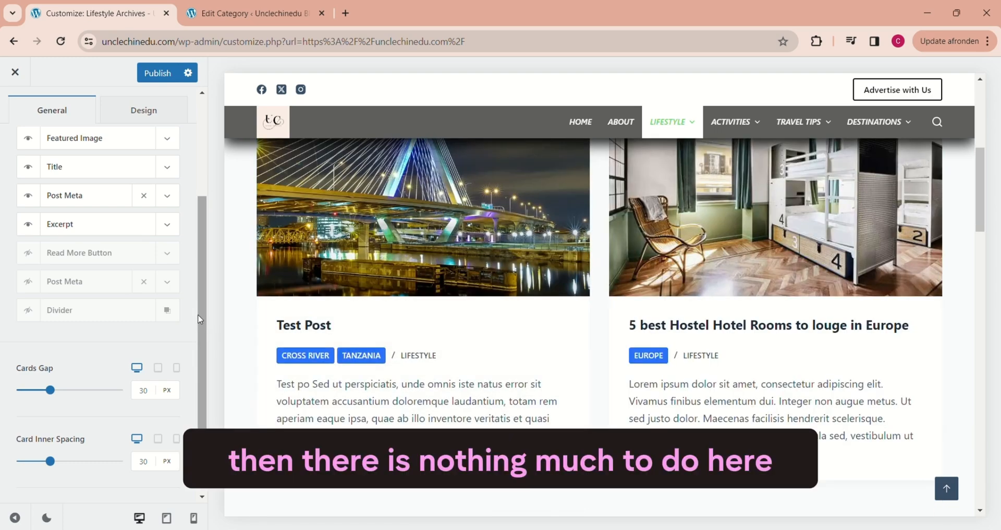
Step: In the Card Options design settings, set the hover colour of the Title Font Color to grey
left_click_drag(198, 319, 203, 362)
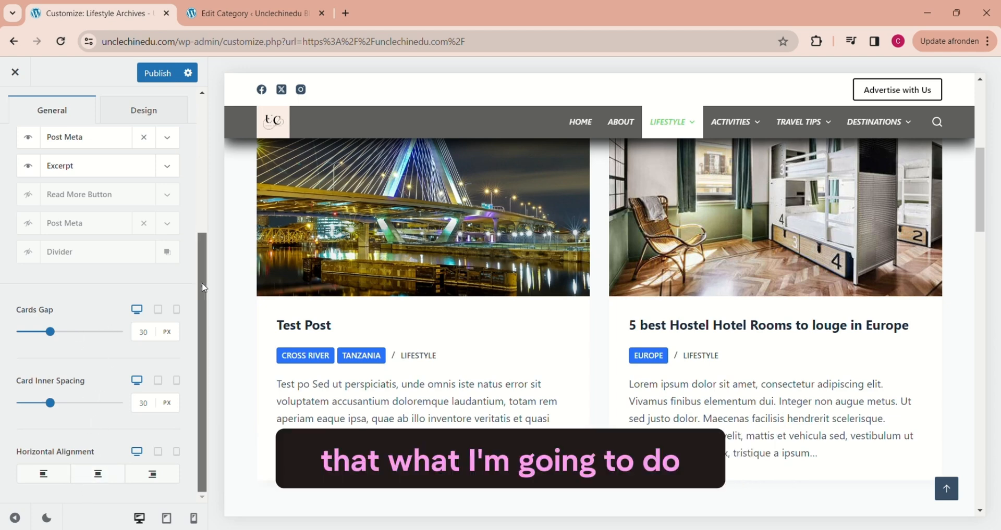
left_click_drag(204, 286, 193, 163)
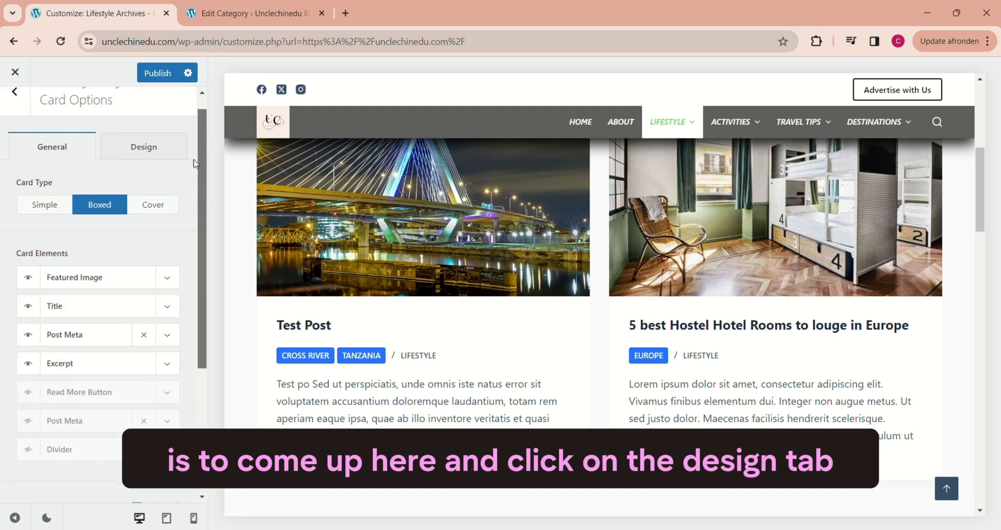
left_click(148, 156)
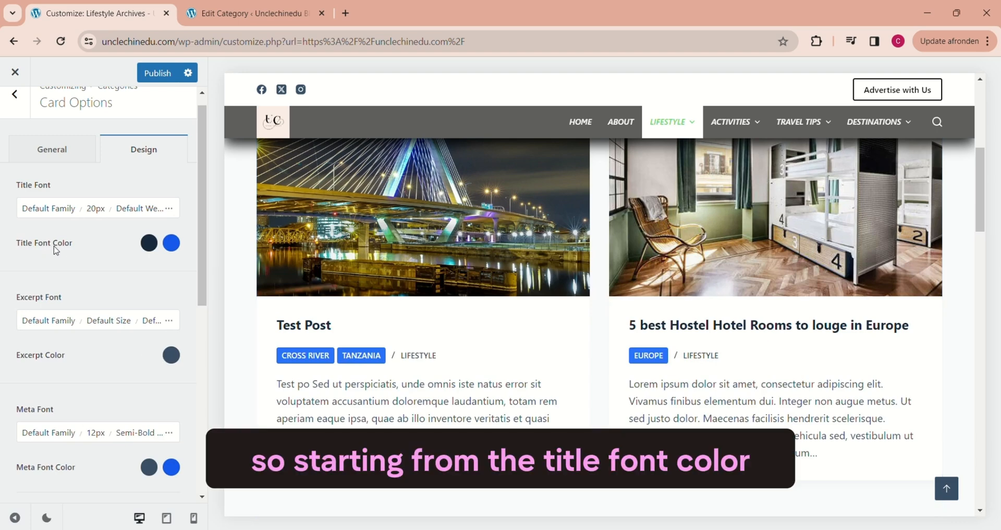
left_click(172, 244)
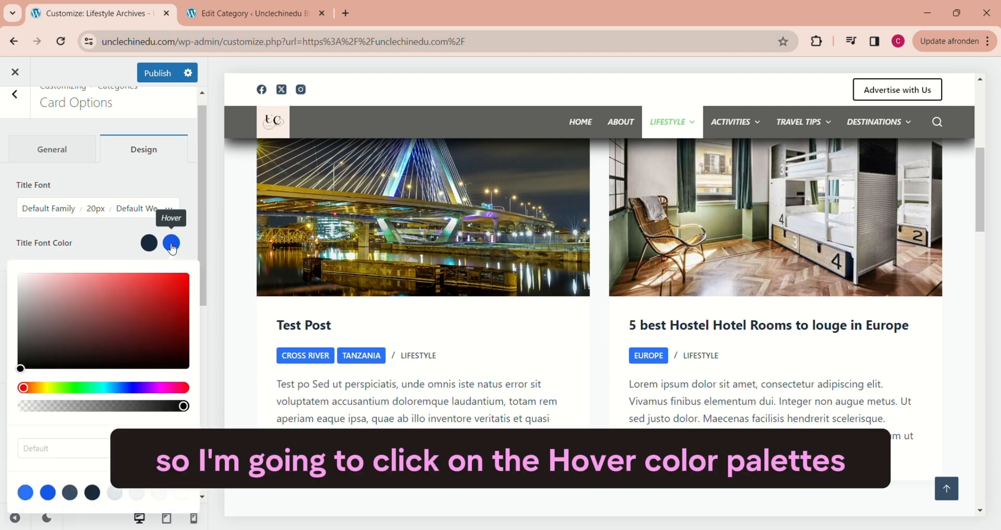
left_click(22, 370)
left_click_drag(21, 370, 20, 325)
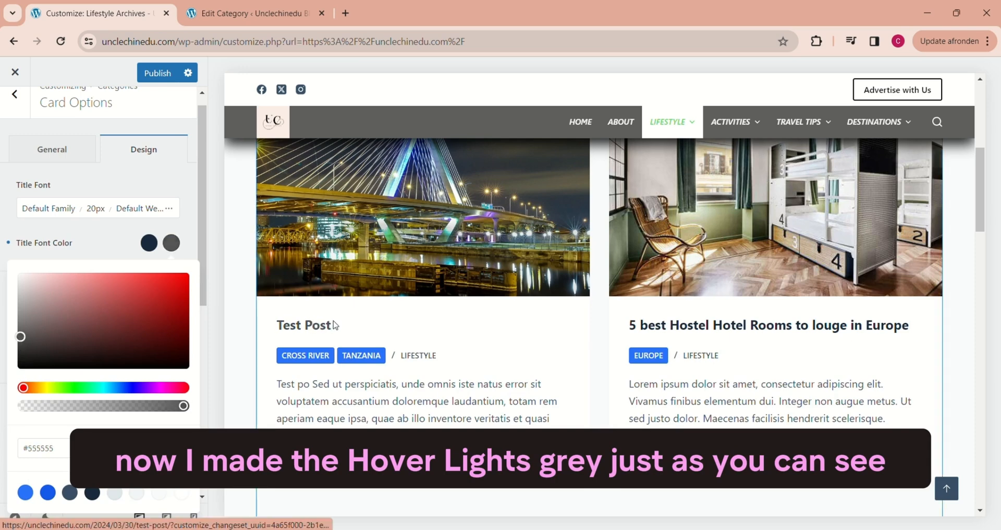
left_click(171, 245)
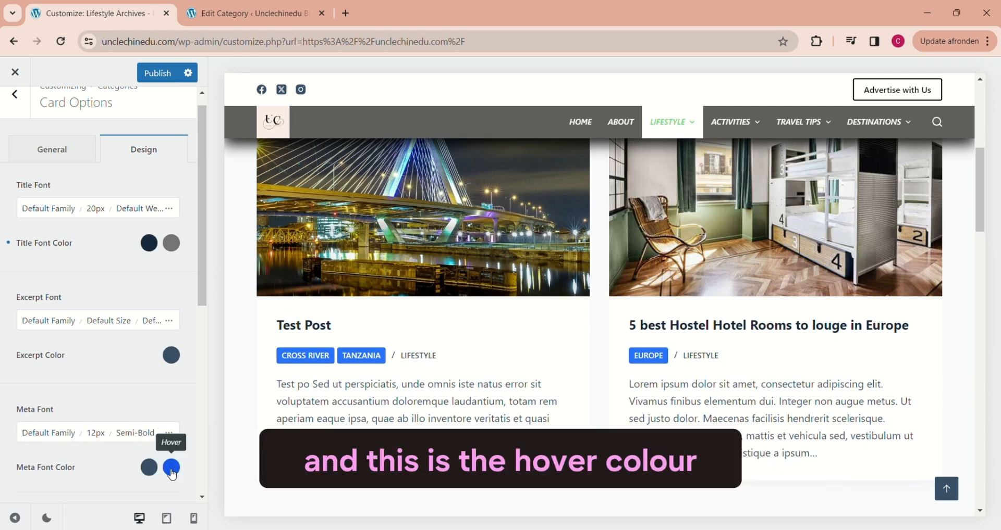
Step: Set the Meta Font Color to #000000 for hover and grey for the initial state
scroll(173, 469, "down", 3)
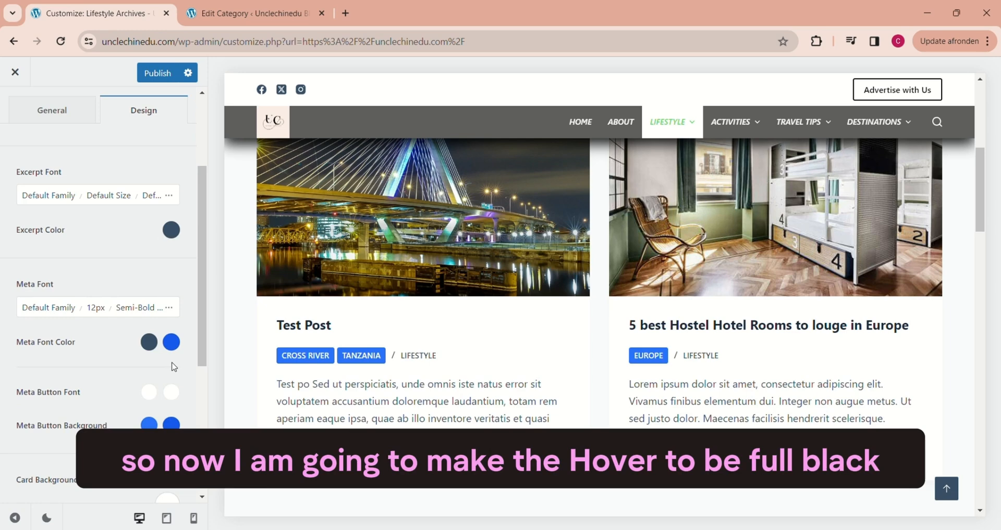
left_click(171, 342)
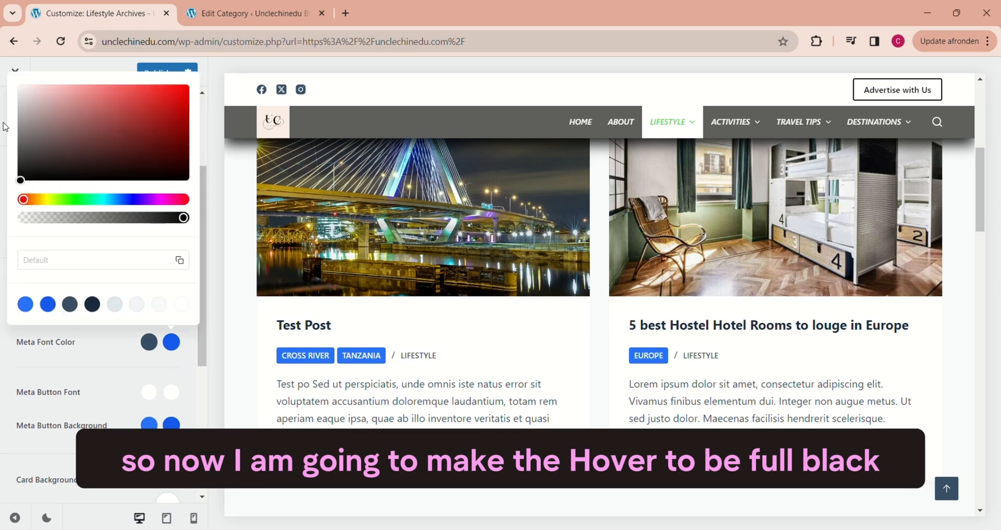
left_click(21, 180)
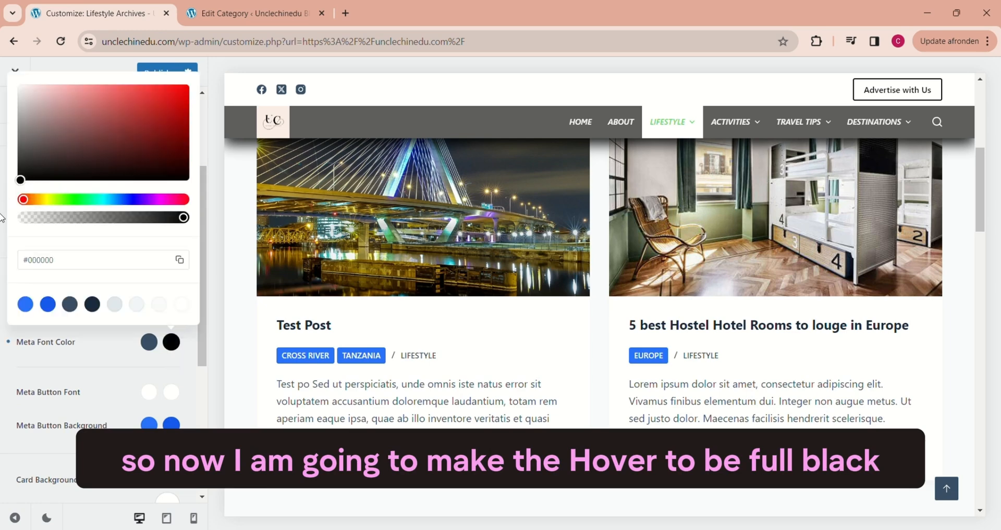
left_click(438, 366)
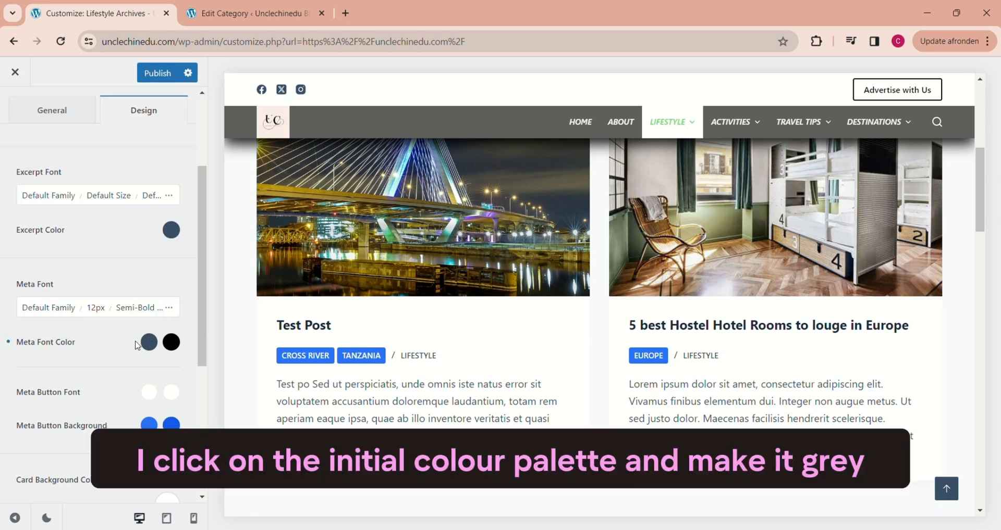
left_click(149, 343)
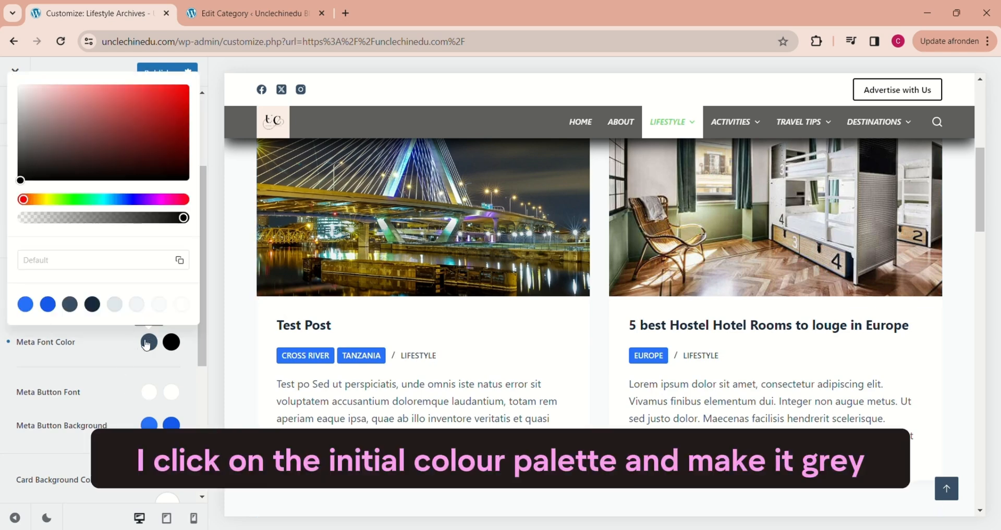
left_click_drag(20, 182, 2, 134)
left_click(190, 366)
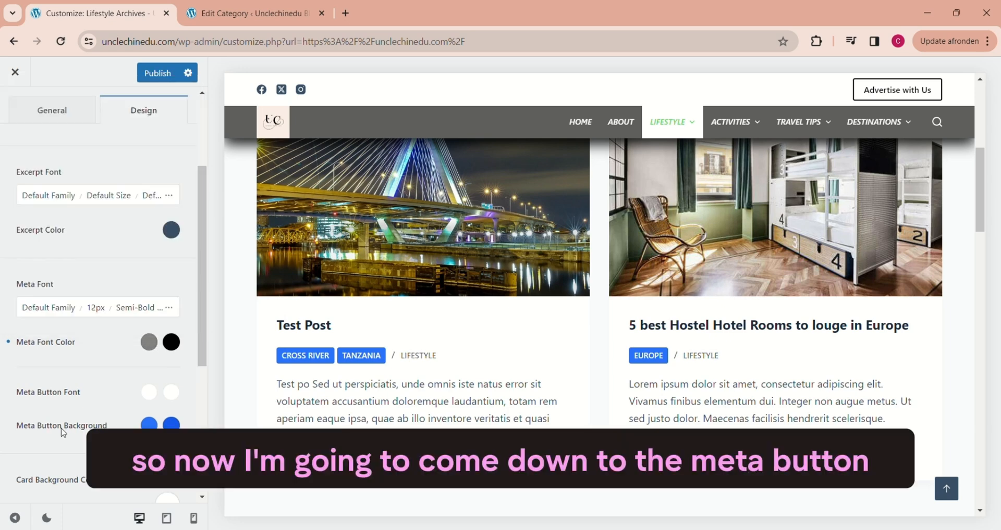
Step: Set the Meta Button Background to #828282 for the initial state and #000000 for hover
left_click(149, 425)
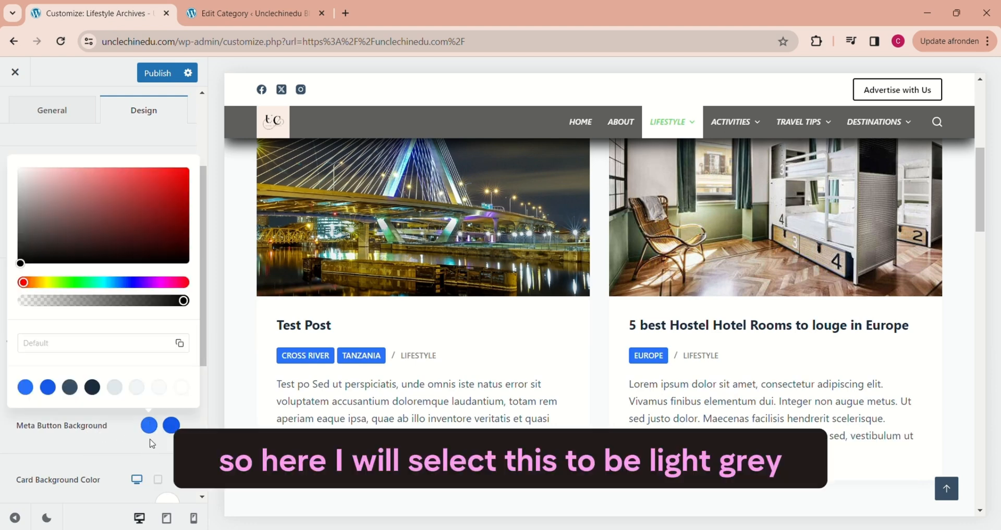
left_click(71, 341)
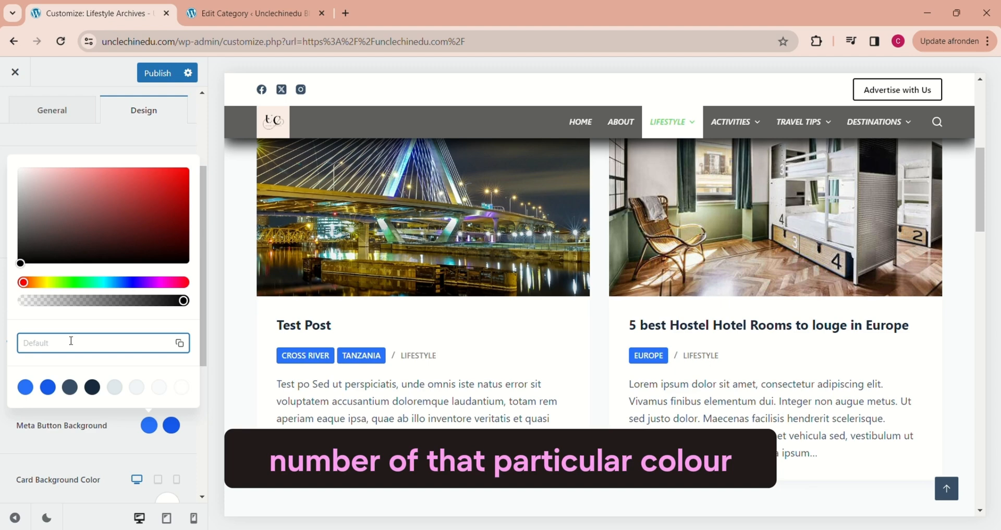
type("#828282")
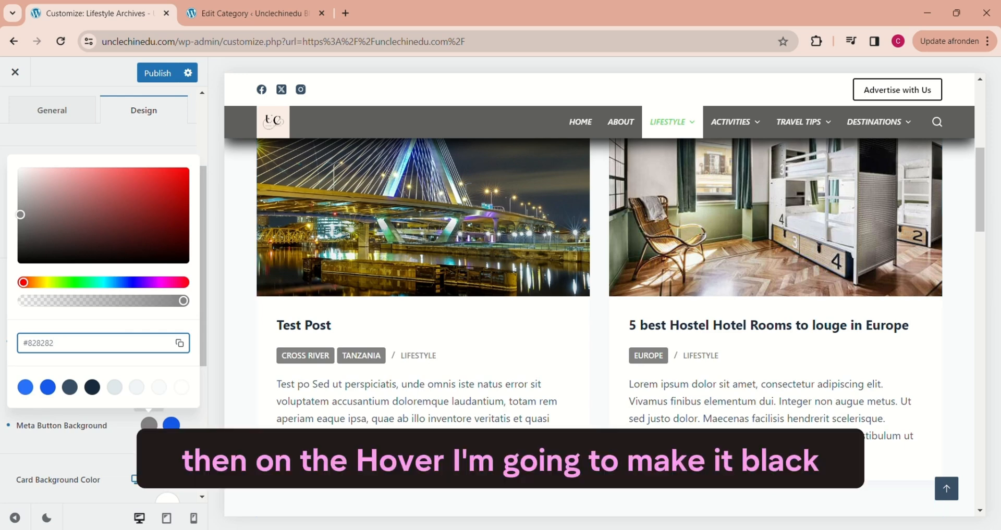
left_click(150, 426)
left_click(171, 426)
left_click(21, 263)
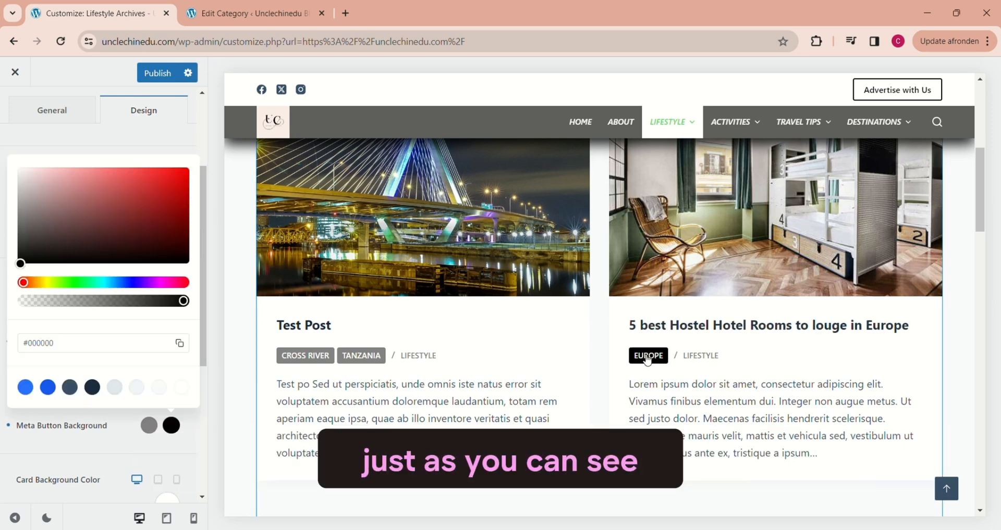
left_click(175, 428)
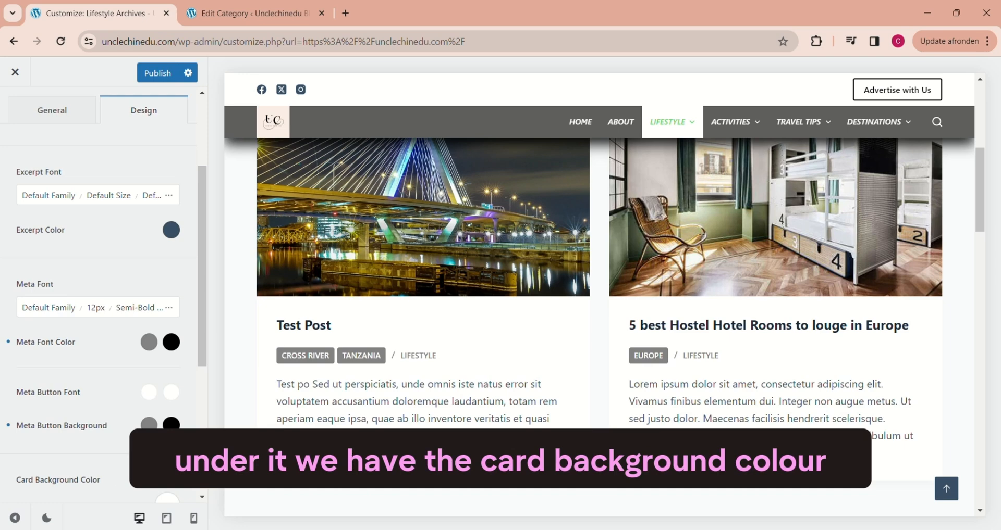
Step: Set the Card Background Color to light grey #ededed, compare it with the homepage cards, and return to the Lifestyle page
scroll(206, 400, "down", 2)
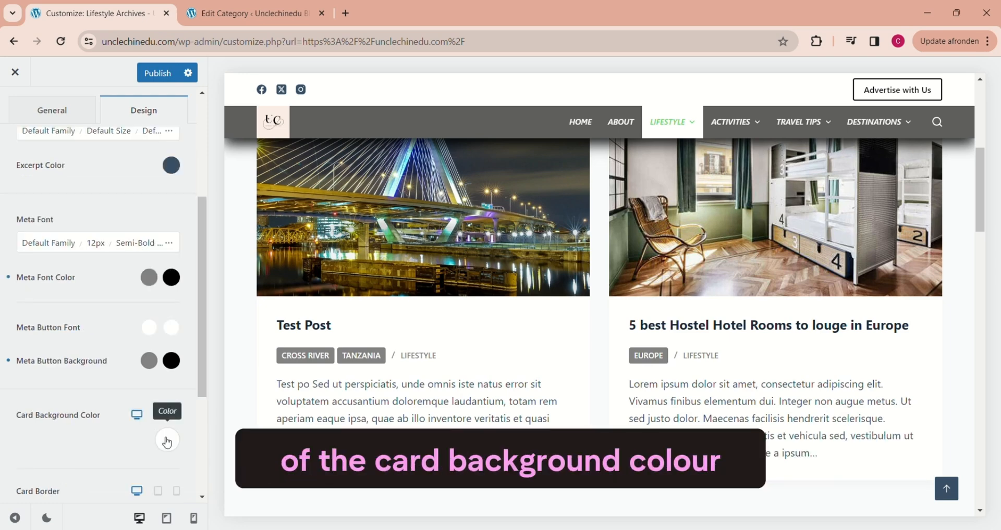
left_click(167, 440)
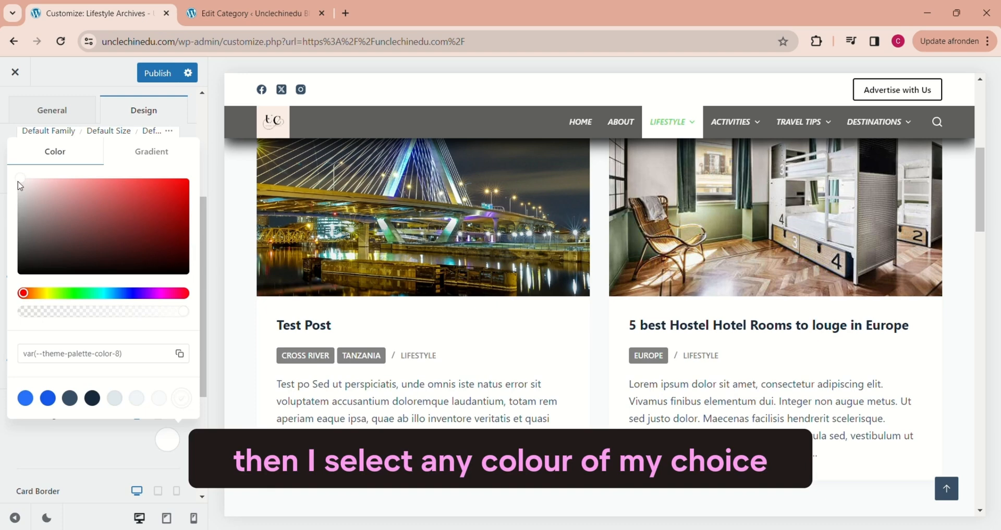
mouse_move(20, 180)
left_mouse_down()
mouse_move(20, 195)
mouse_move(20, 185)
left_mouse_up()
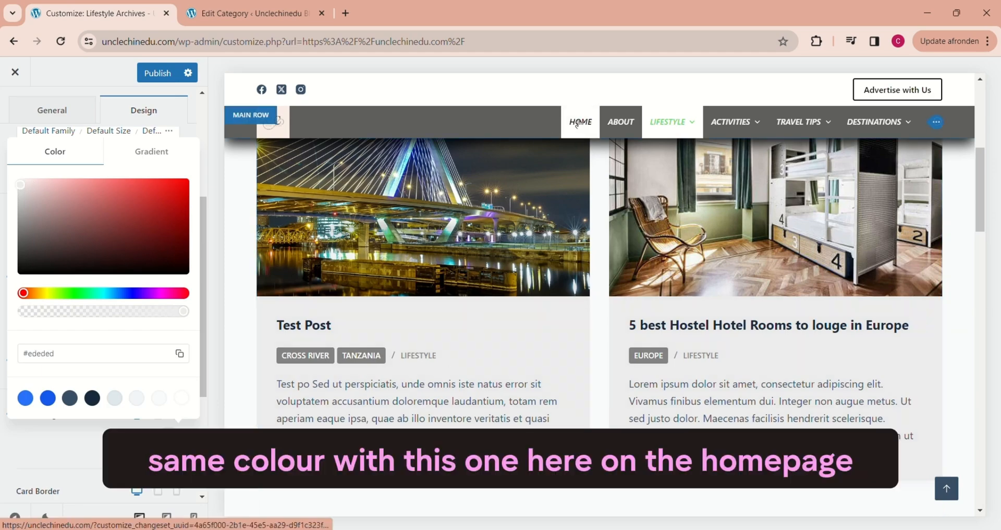
left_click(576, 123)
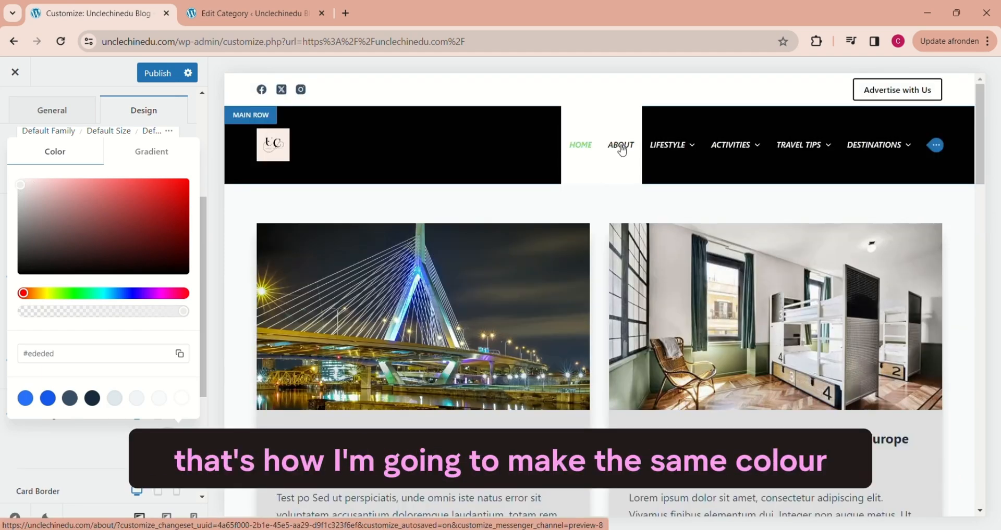
mouse_move(639, 200)
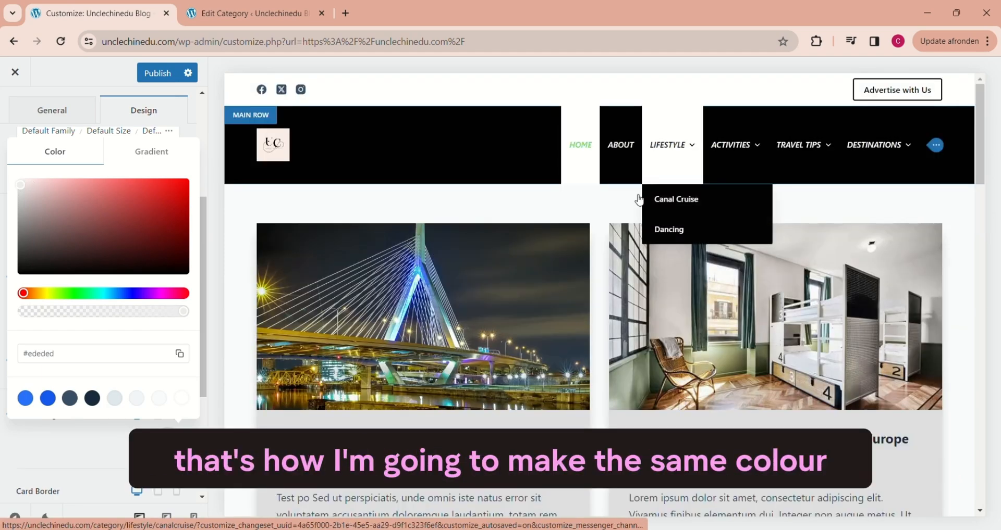
left_click(666, 147)
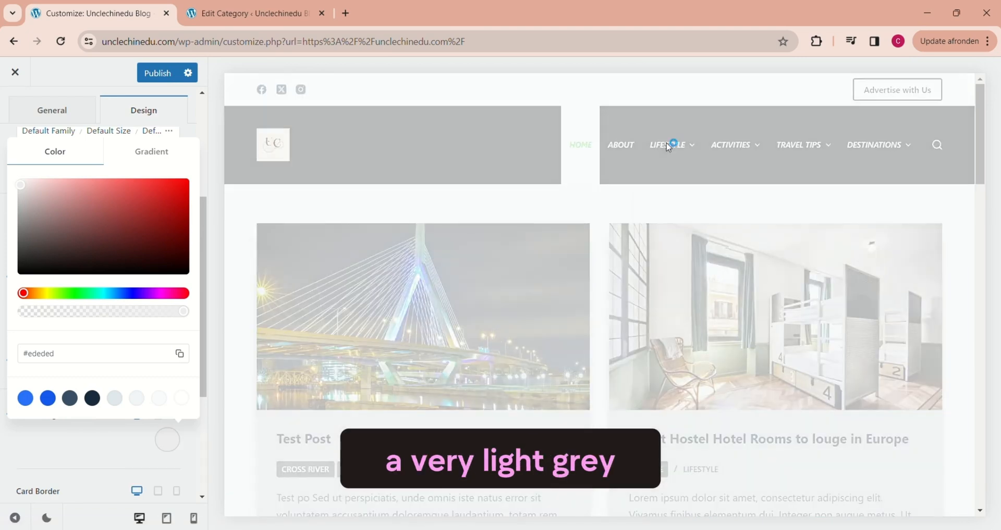
Step: Set the Card Shadow colour to black at 0.54 opacity, rgba(0, 0, 0, 0.54)
scroll(218, 396, "down", 2)
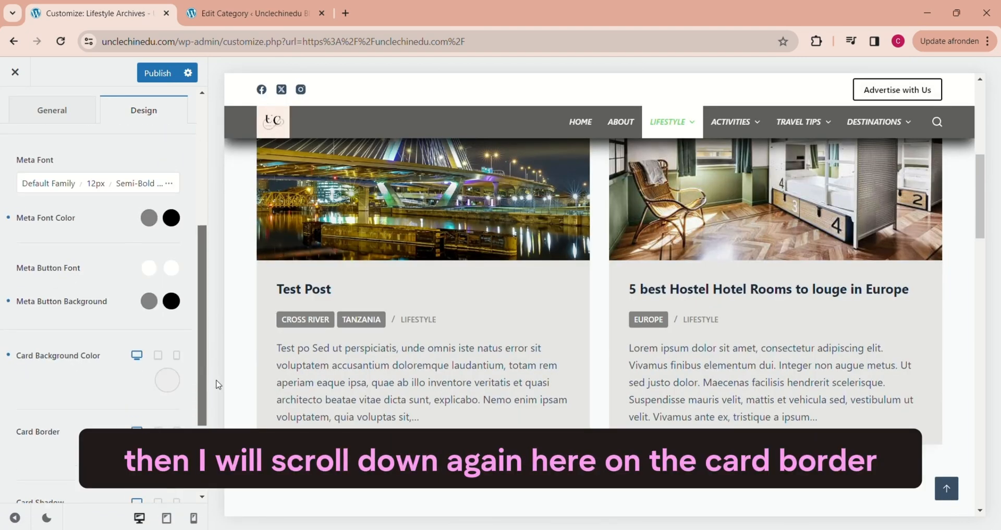
scroll(216, 414, "down", 1)
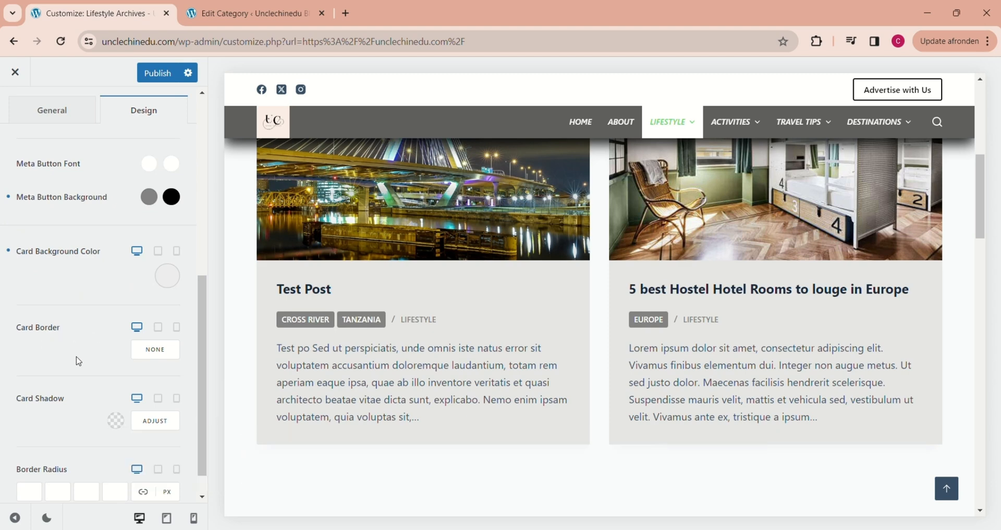
left_click(116, 421)
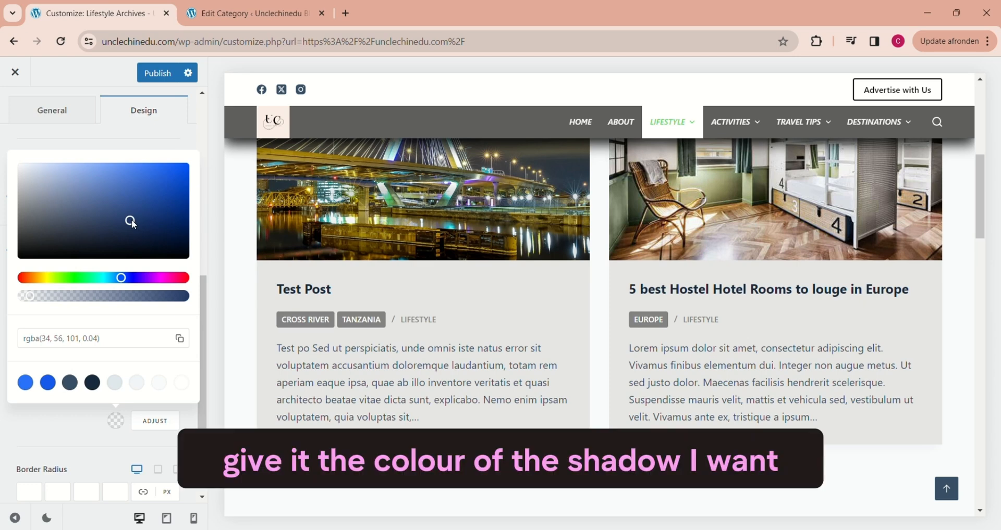
left_click_drag(131, 220, 20, 259)
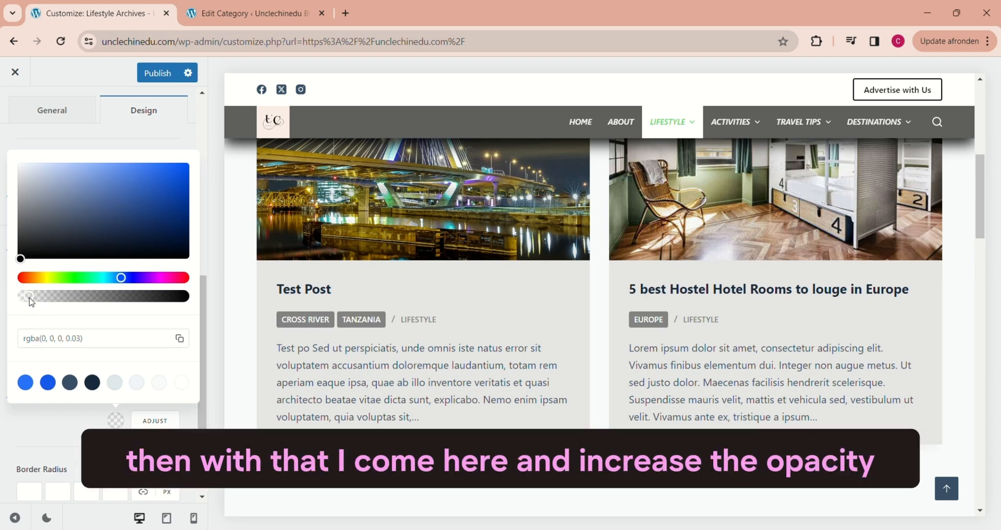
left_click_drag(30, 301, 111, 297)
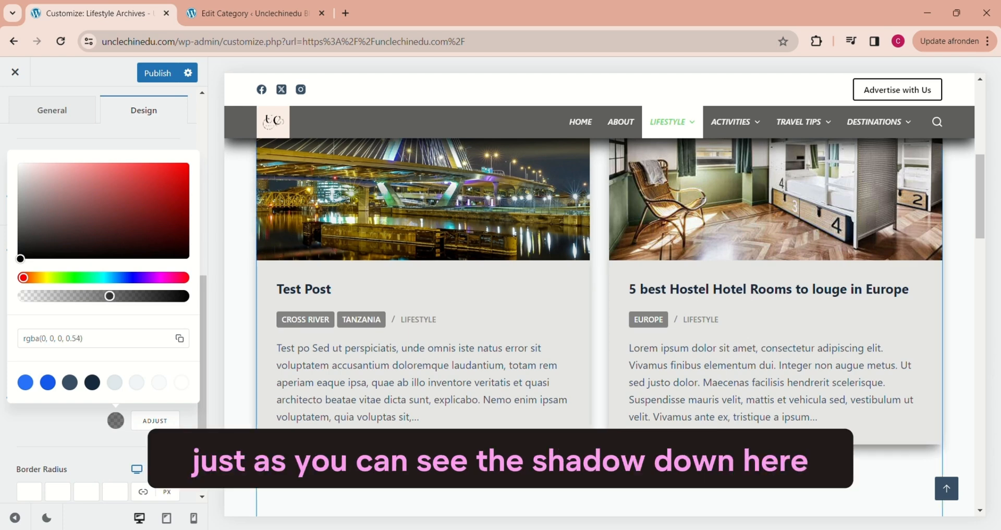
left_click(203, 311)
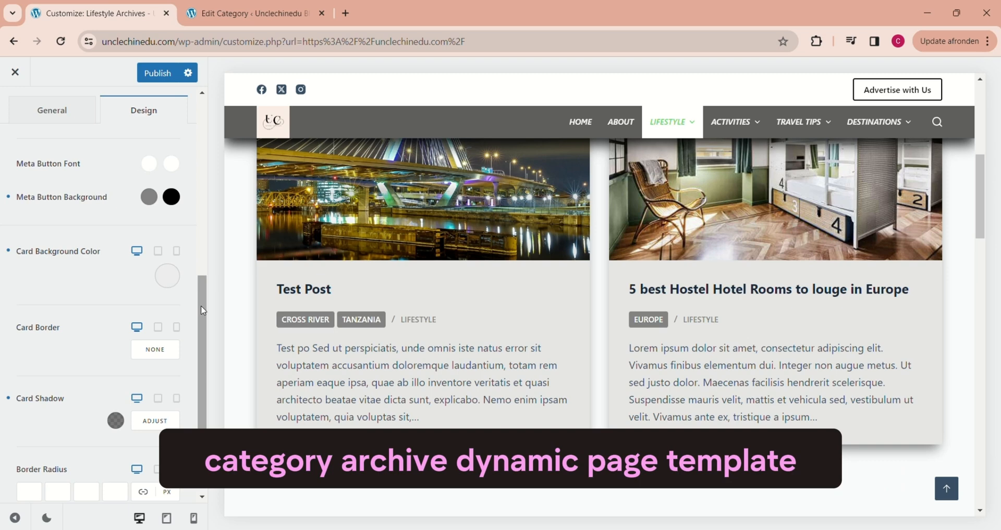
Step: Set the cards' Border Radius to 15 px on all four corners and check the rounded cards in the preview
left_click_drag(201, 307, 199, 374)
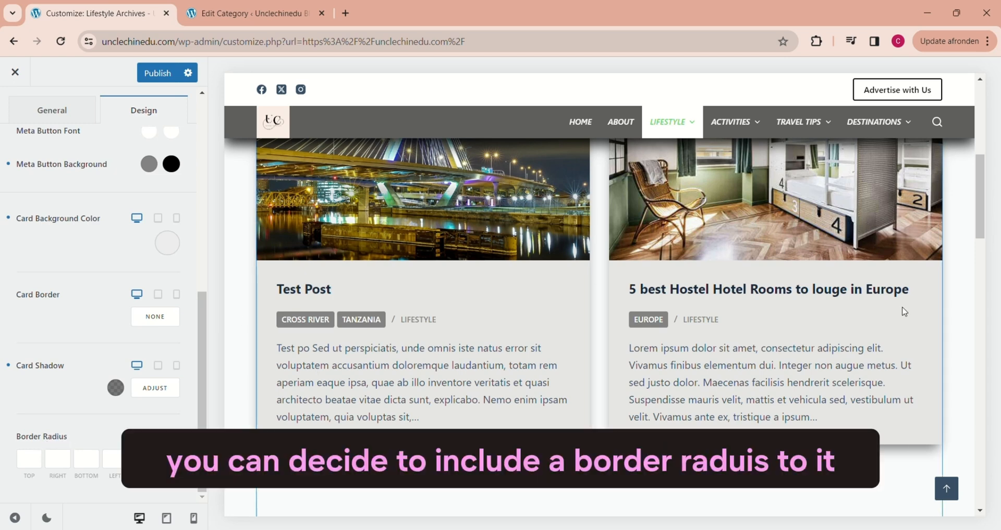
left_click_drag(976, 177, 968, 159)
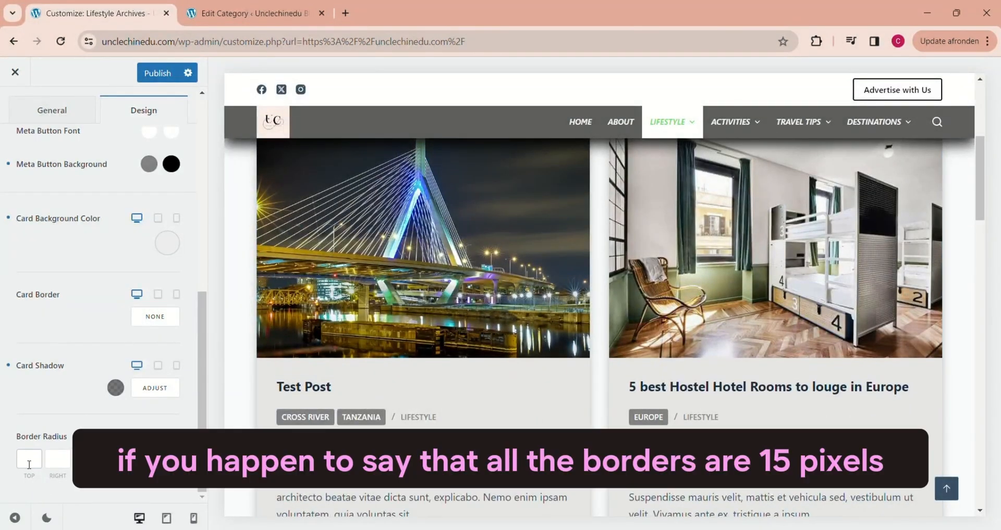
left_click(30, 462)
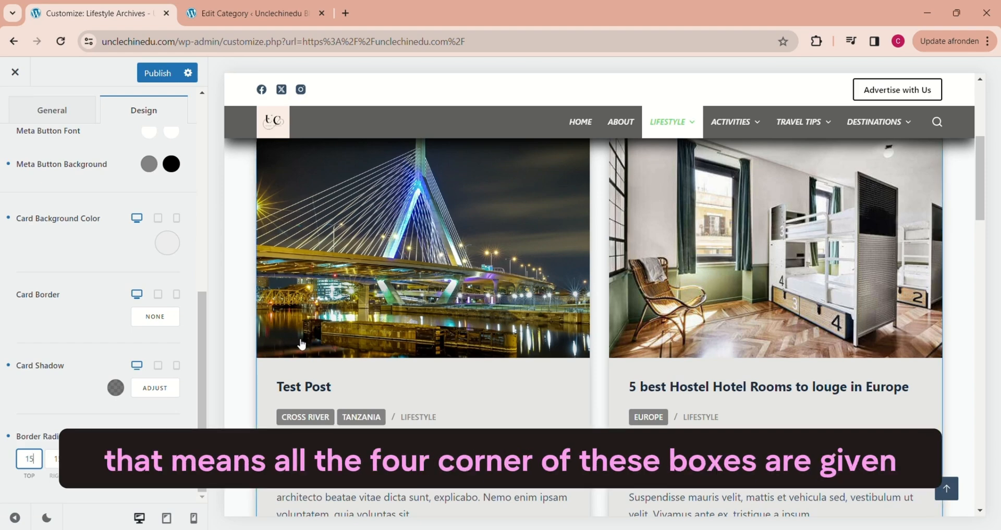
left_click_drag(984, 201, 996, 179)
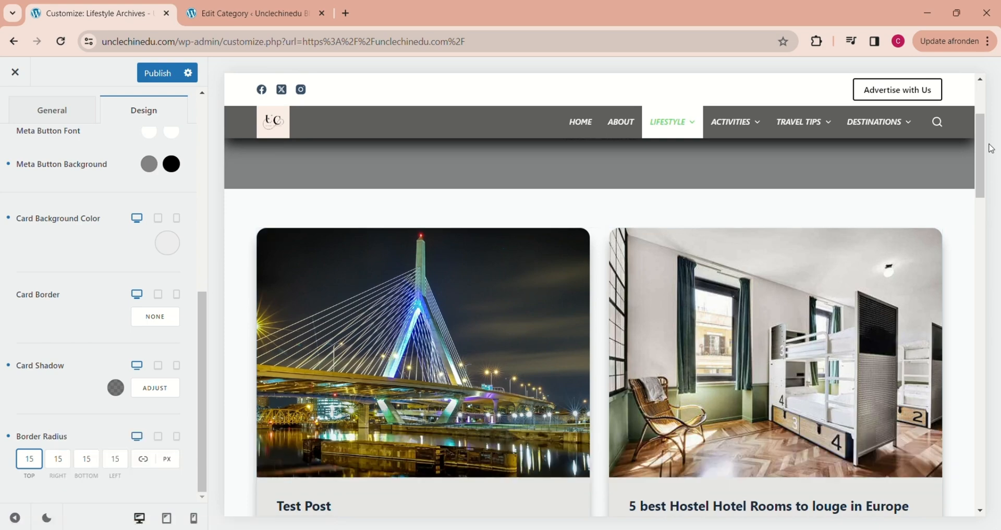
Step: Publish the customizer changes and view the live site's homepage
left_click_drag(989, 152, 990, 378)
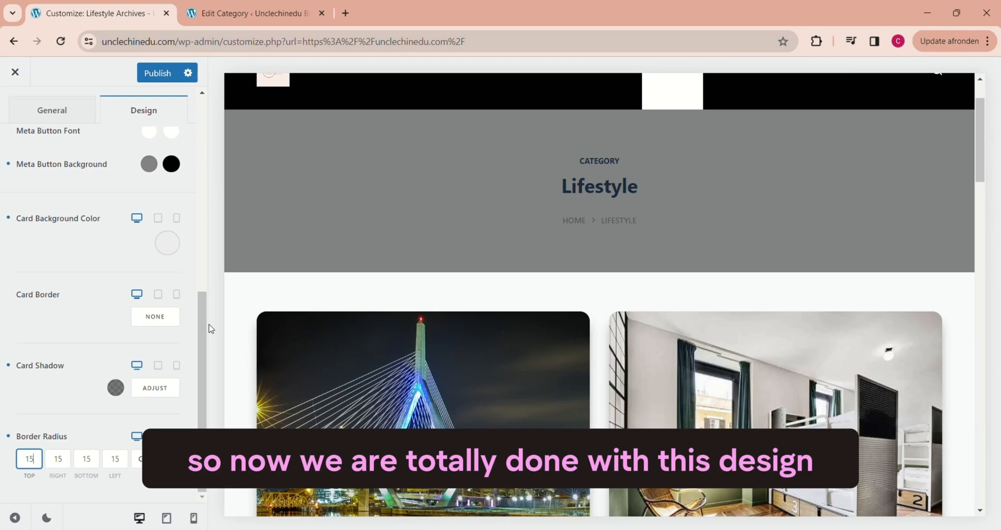
left_click(154, 82)
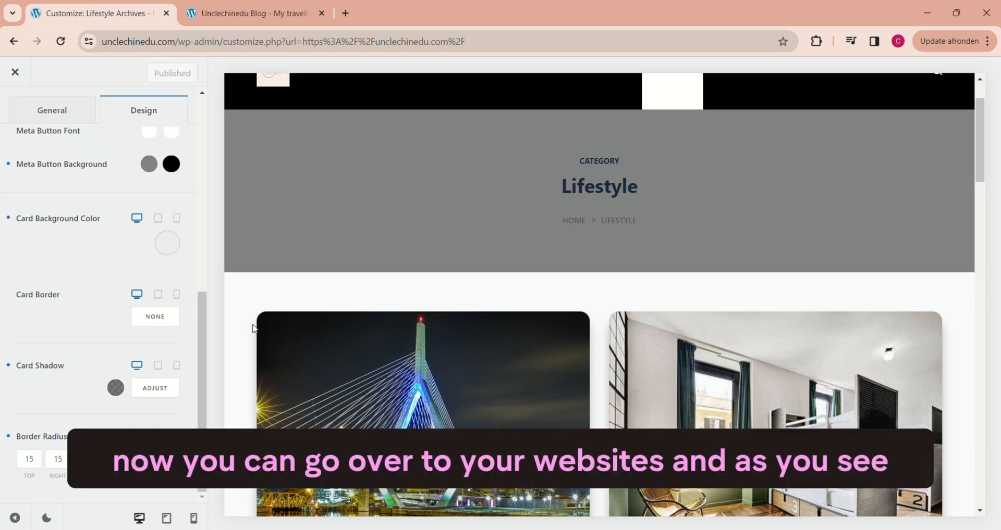
left_click(233, 16)
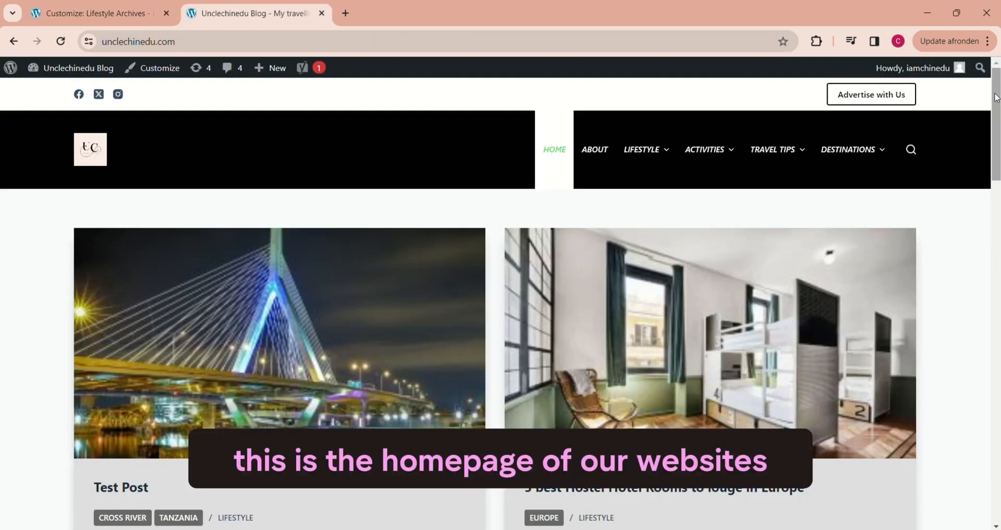
left_click_drag(996, 98, 928, 93)
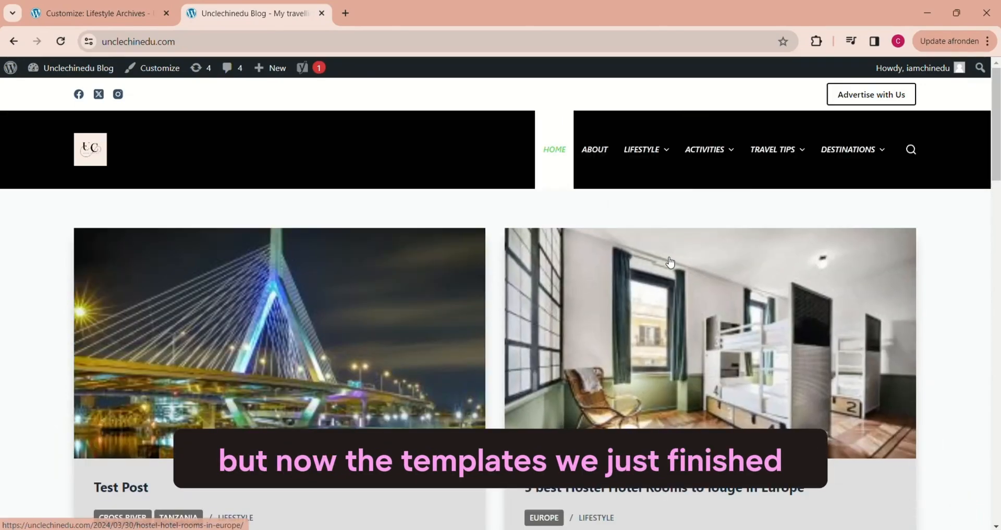
Step: Open the live Lifestyle category page and review its post cards
mouse_move(645, 150)
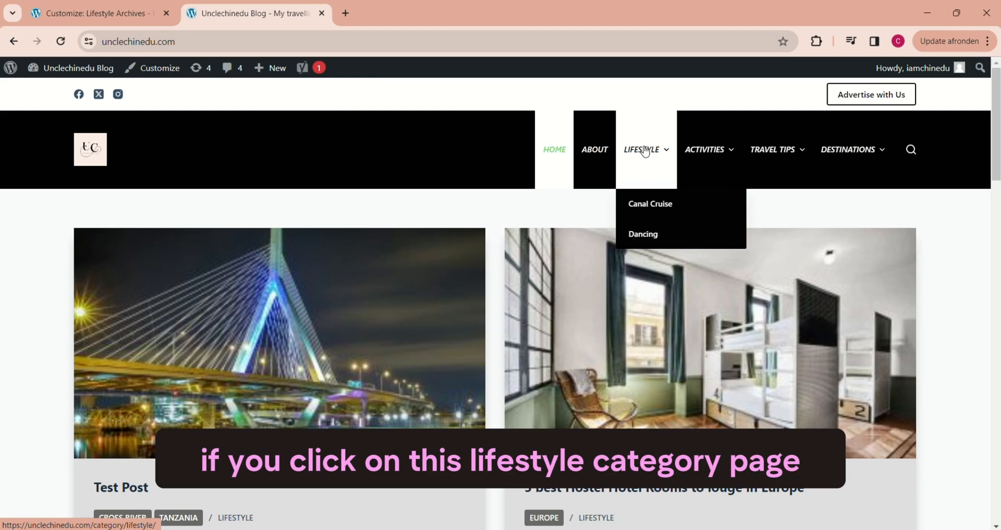
left_click(645, 151)
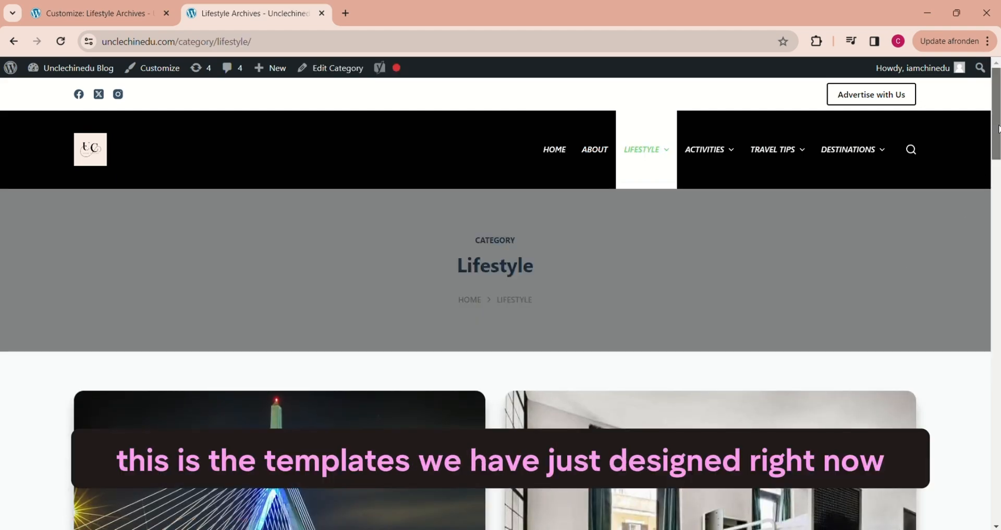
scroll(998, 129, "down", 5)
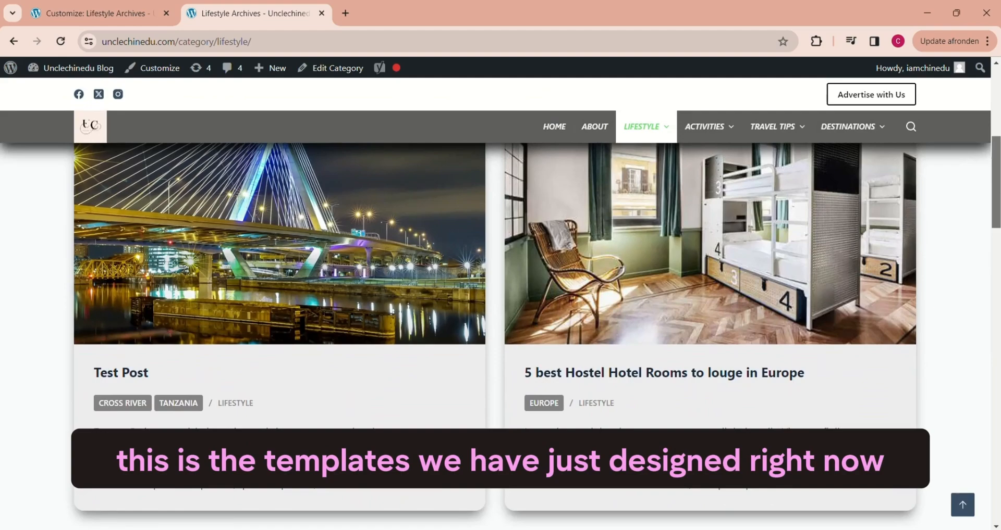
scroll(501, 313, "down", 10)
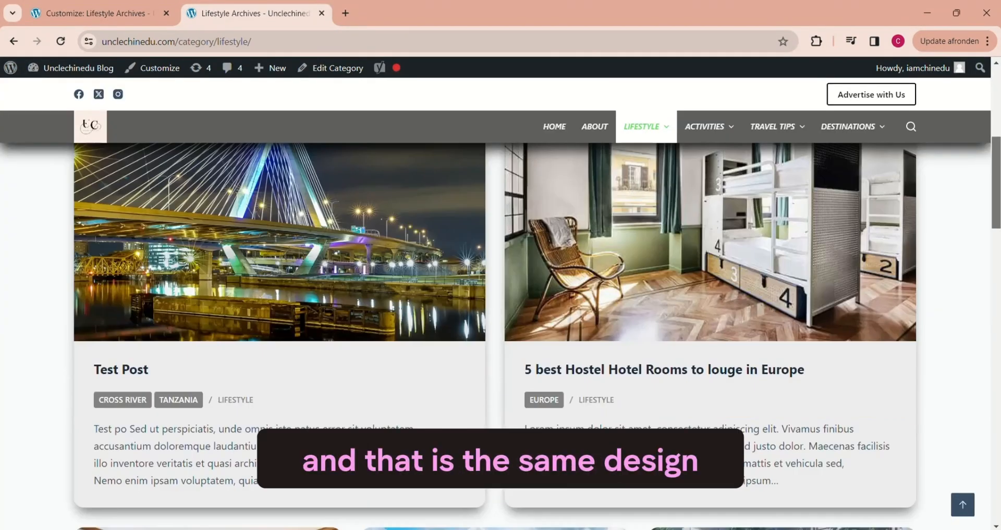
scroll(646, 287, "down", 2)
Step: Open the Travel Tips category page and check that its header and cards use the new archive design
mouse_move(705, 136)
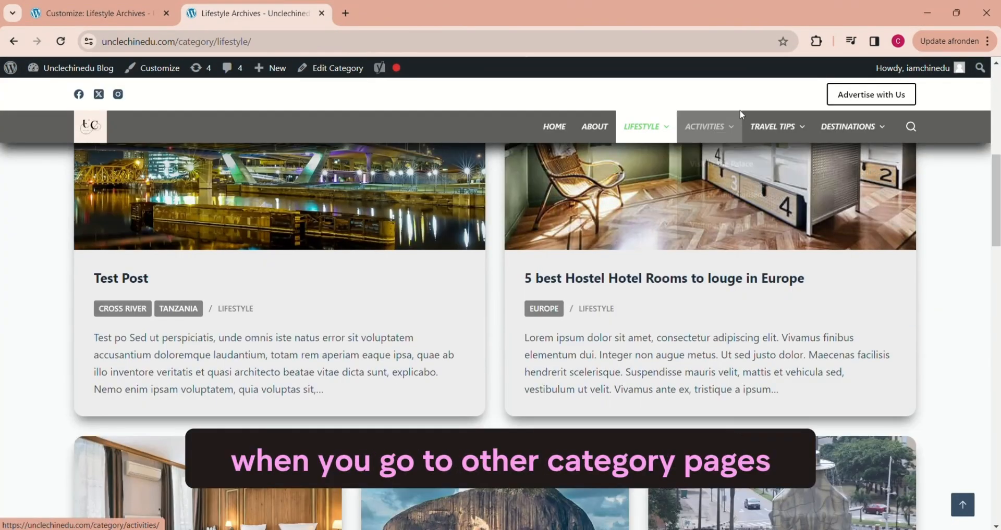
mouse_move(778, 127)
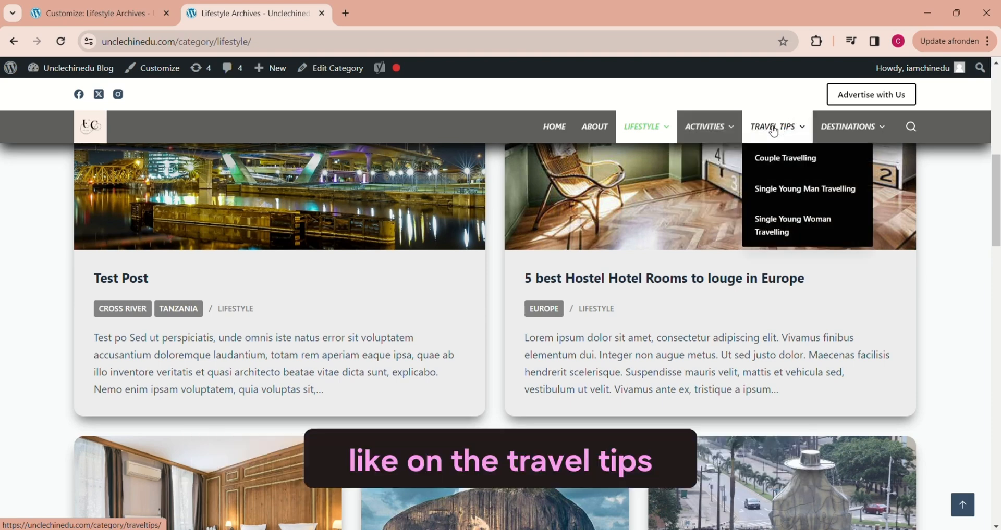
left_click(774, 127)
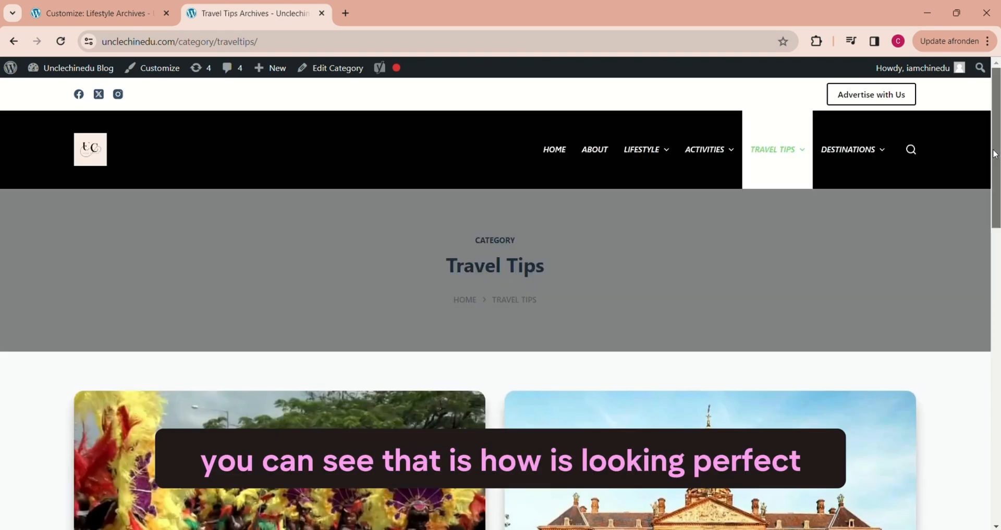
scroll(773, 261, "down", 5)
scroll(949, 237, "down", 3)
scroll(949, 236, "up", 5)
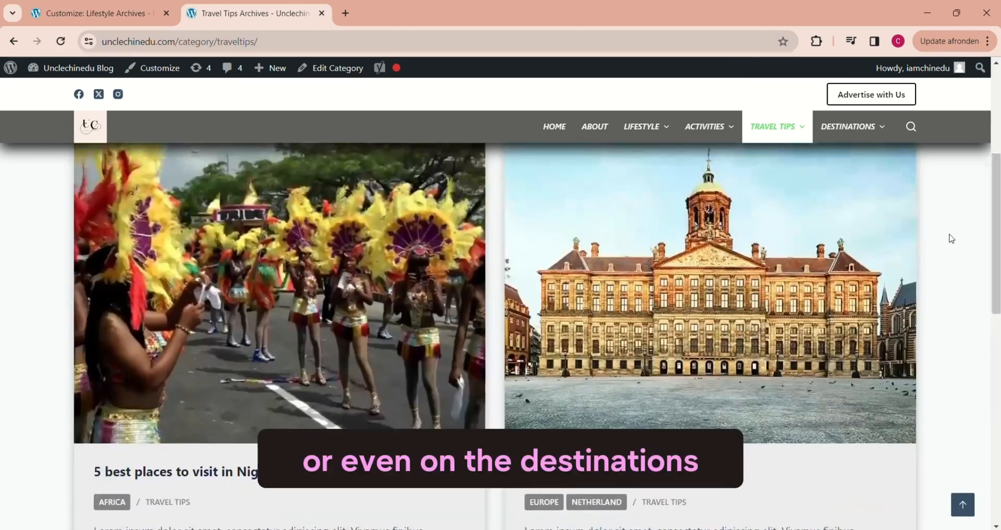
Step: Open the Africa page under Destinations and examine its archive layout
mouse_move(845, 121)
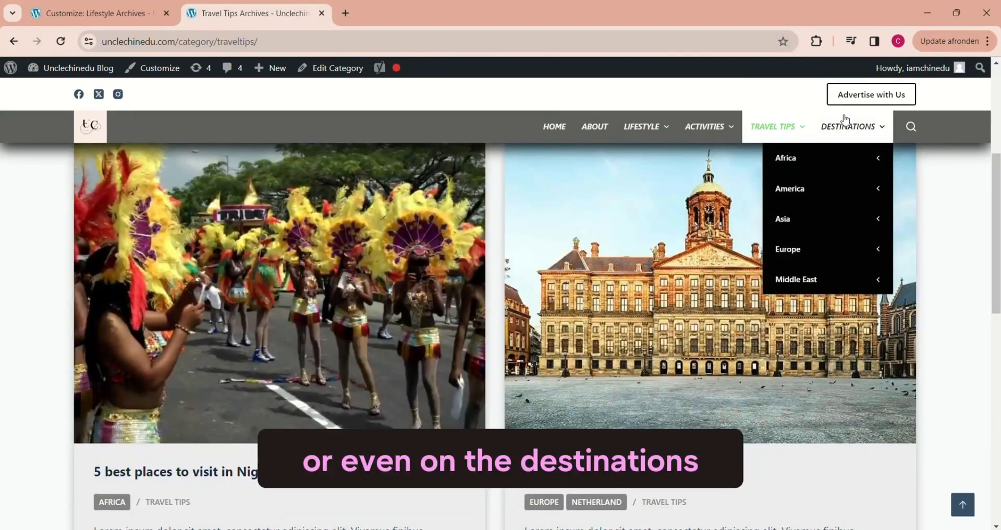
left_click(773, 158)
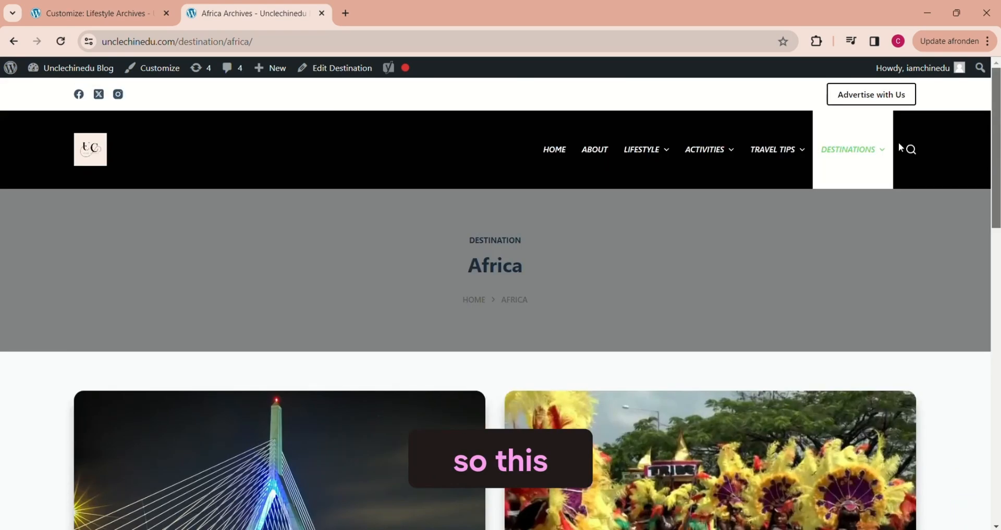
scroll(944, 212, "down", 5)
scroll(932, 157, "up", 3)
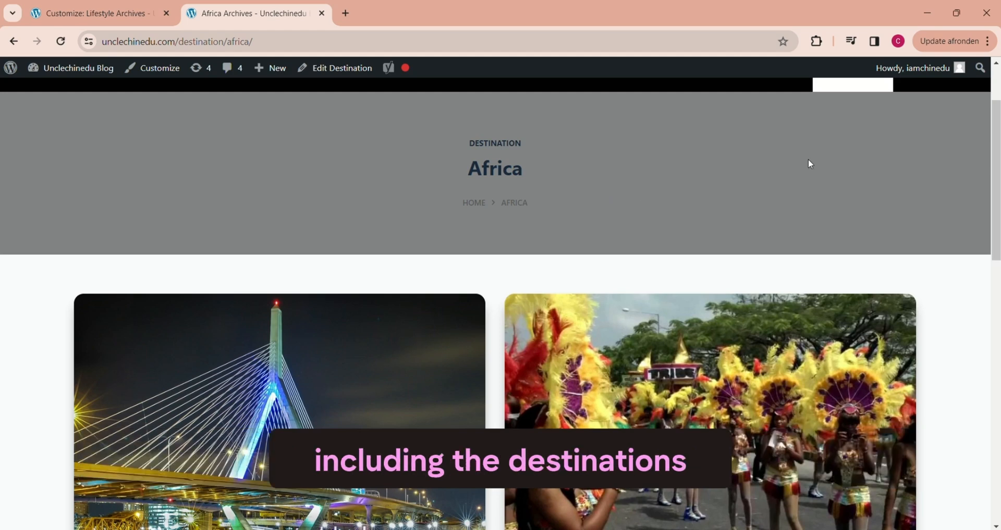
scroll(808, 160, "up", 2)
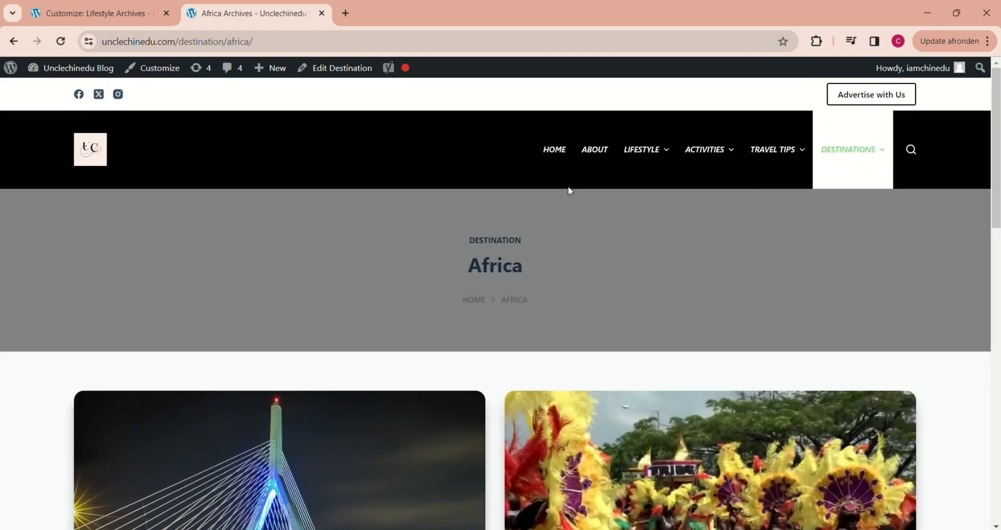
Step: Return to the site's homepage and look through its blog post cards
left_click(556, 150)
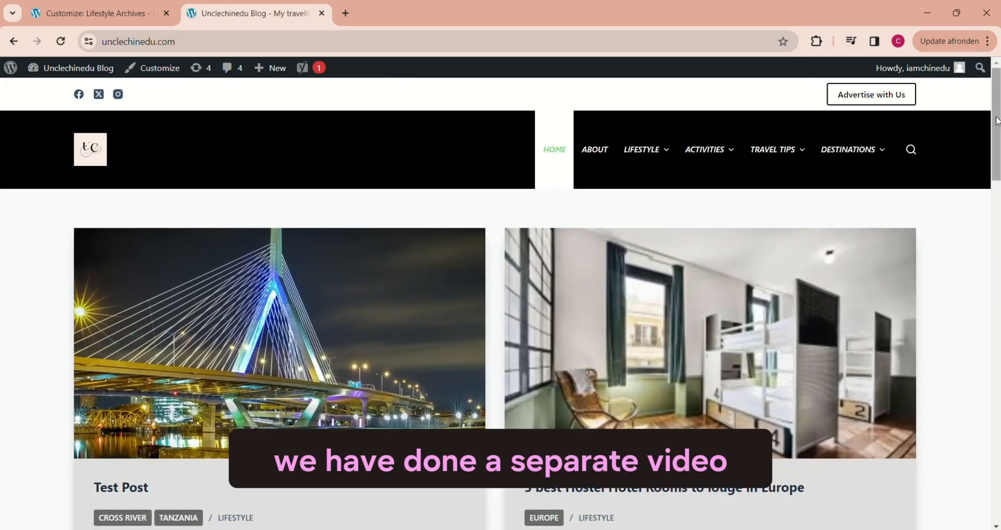
scroll(996, 137, "down", 6)
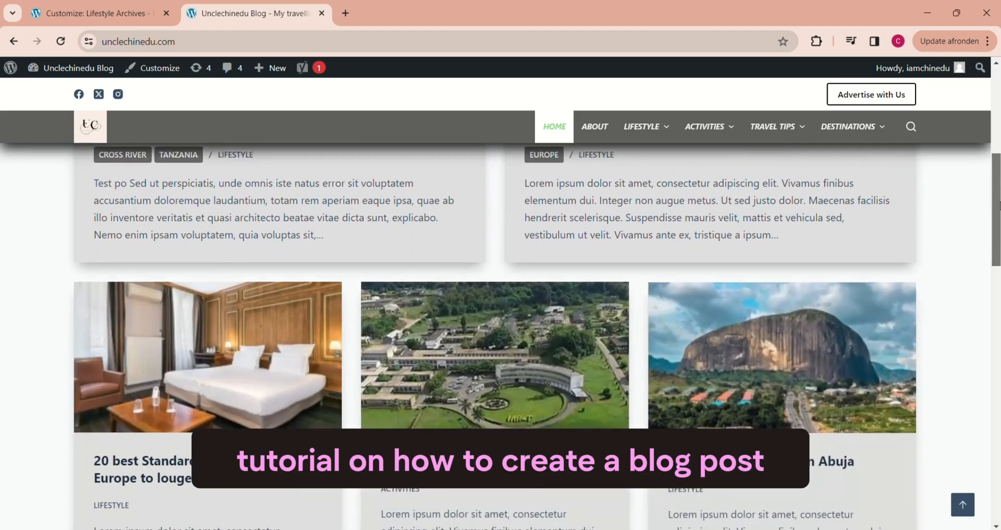
scroll(995, 143, "up", 5)
scroll(995, 143, "up", 2)
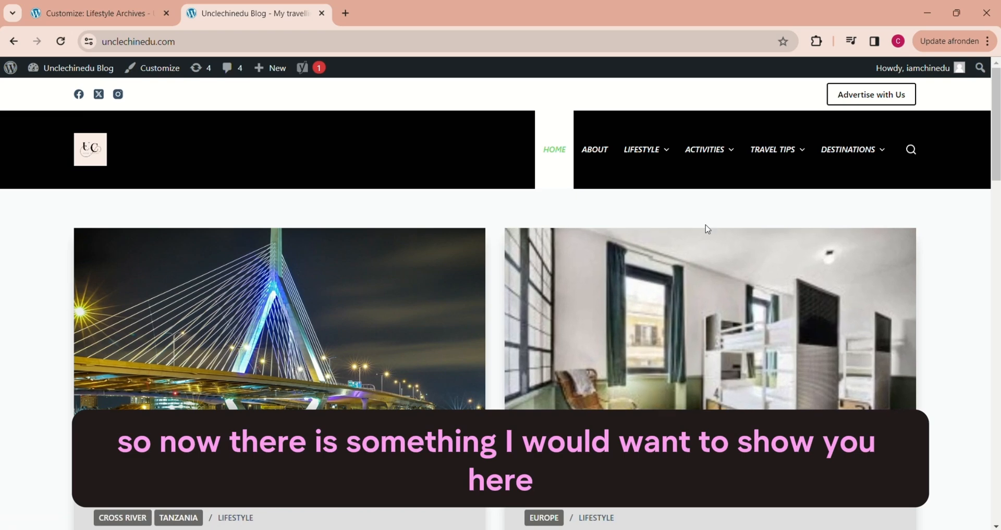
Step: Open the Amsterdam page under Destinations, Europe, Netherland and inspect its URL structure
mouse_move(836, 155)
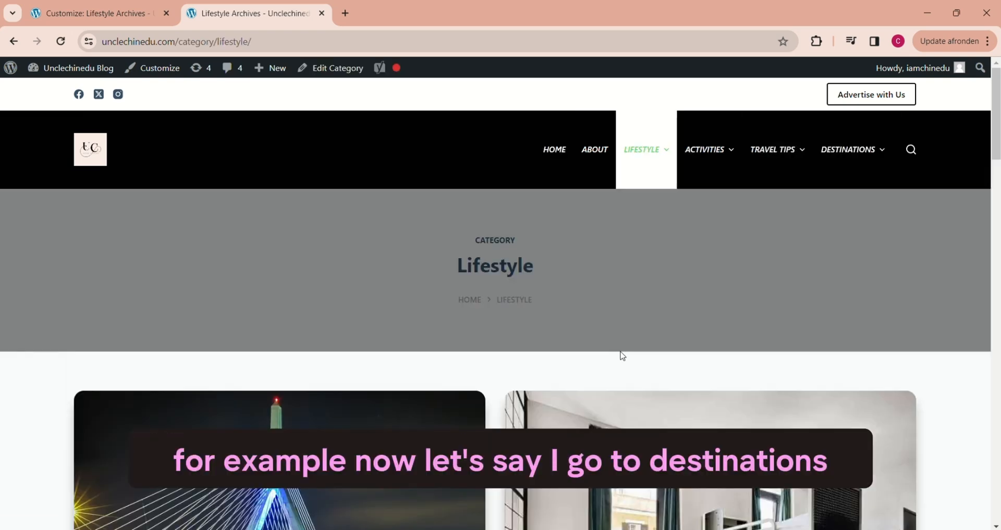
mouse_move(796, 288)
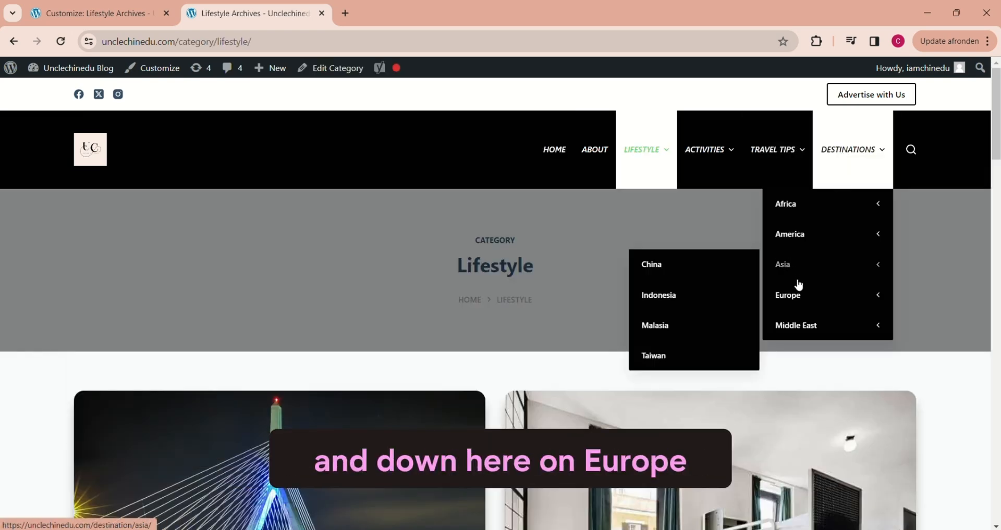
mouse_move(670, 332)
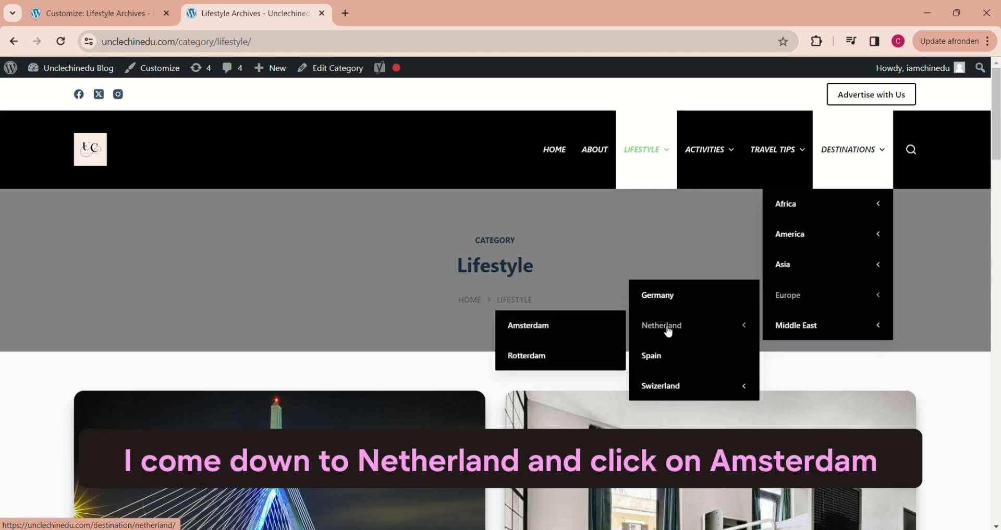
left_click(528, 327)
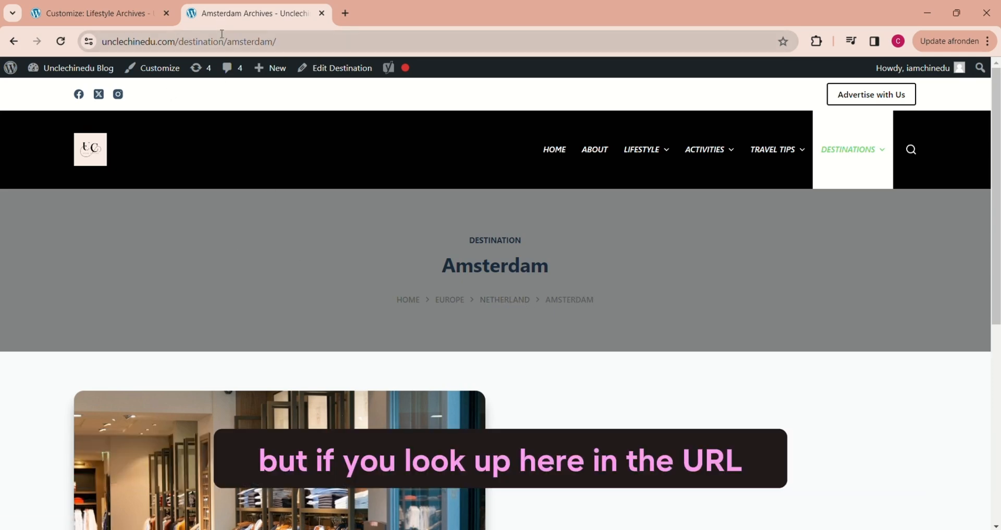
left_click(225, 35)
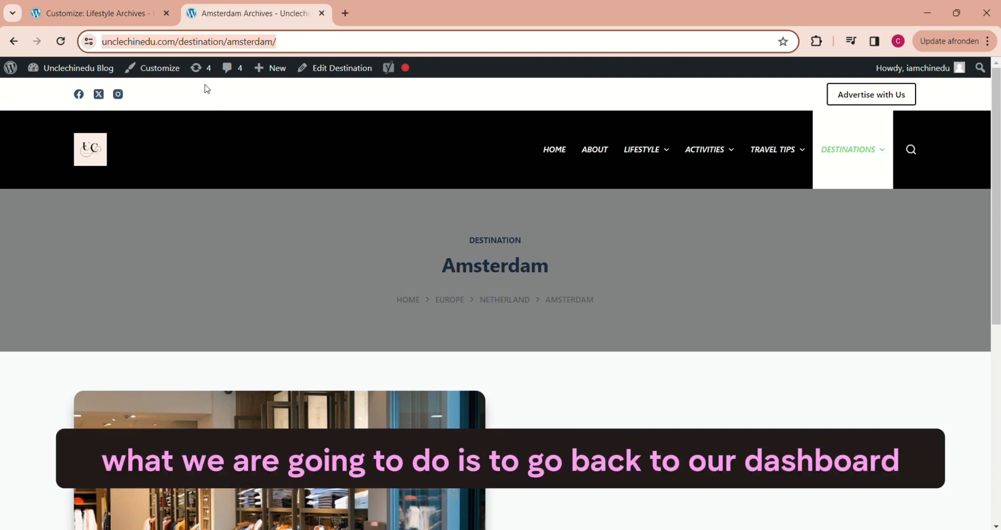
Step: Go to the WordPress dashboard and open the Destinations taxonomy for editing in CPT UI
left_click(73, 71)
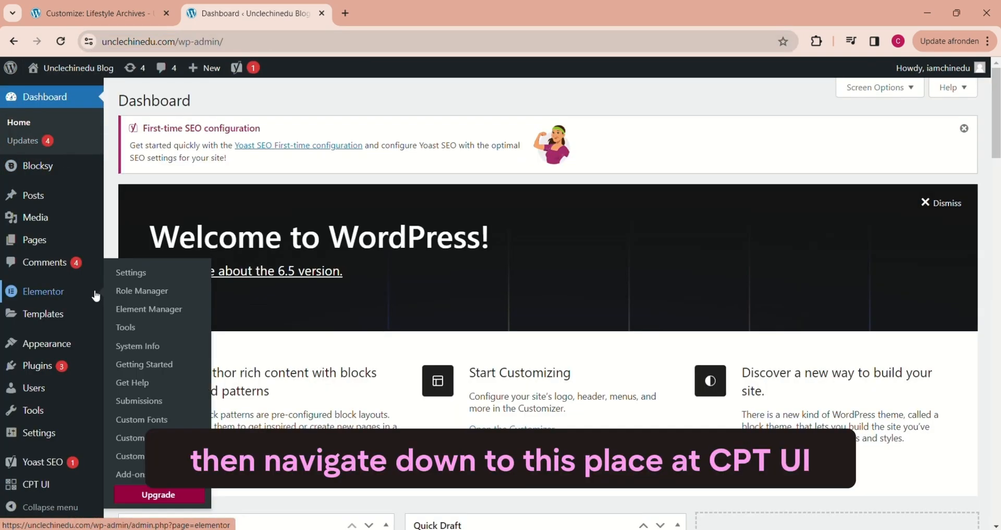
mouse_move(48, 486)
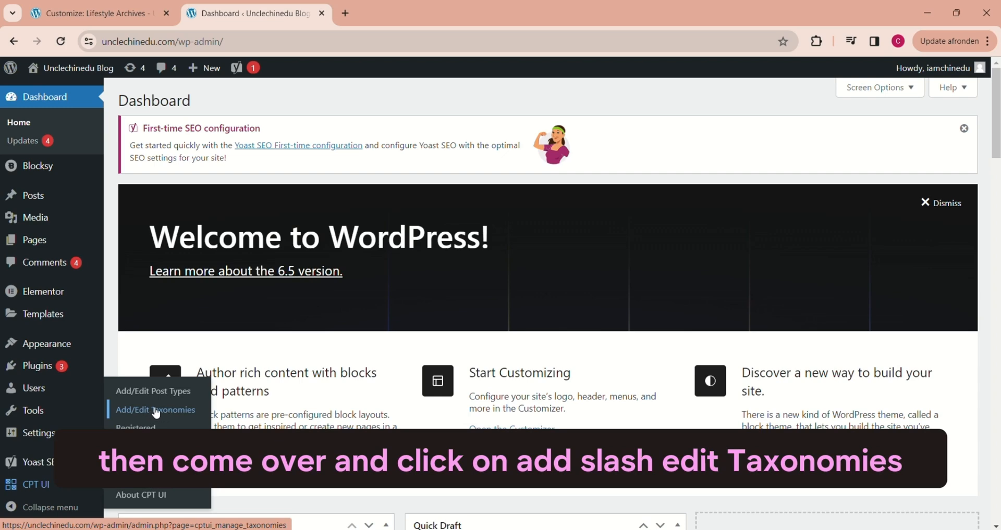
left_click(156, 413)
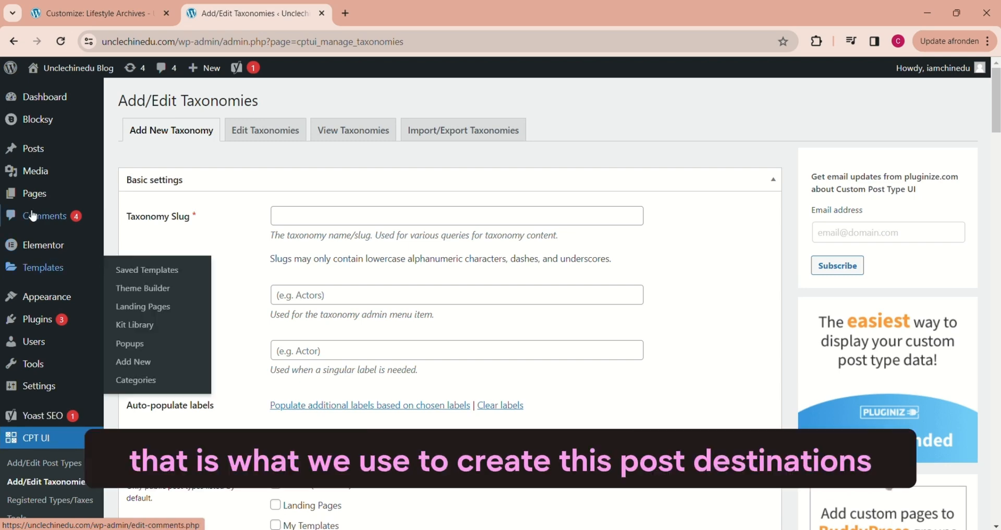
mouse_move(52, 144)
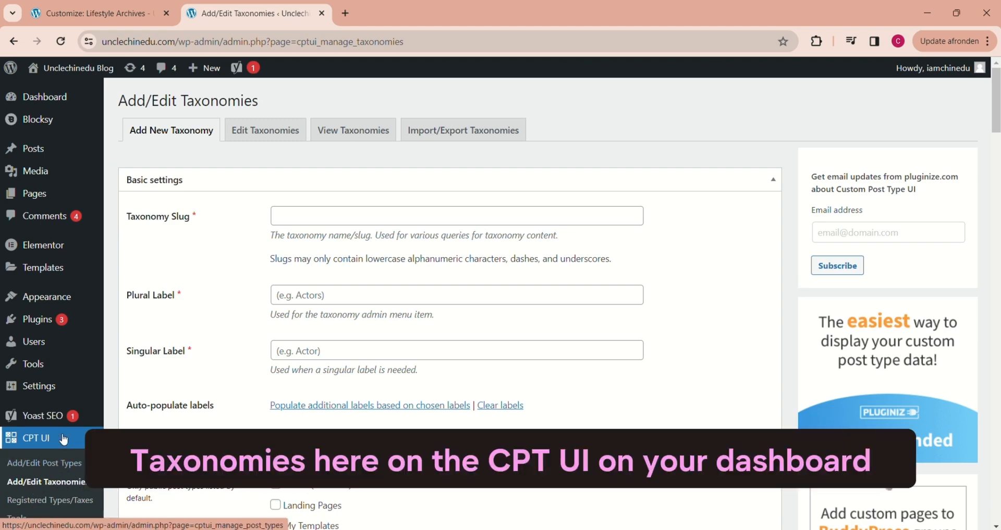
mouse_move(65, 320)
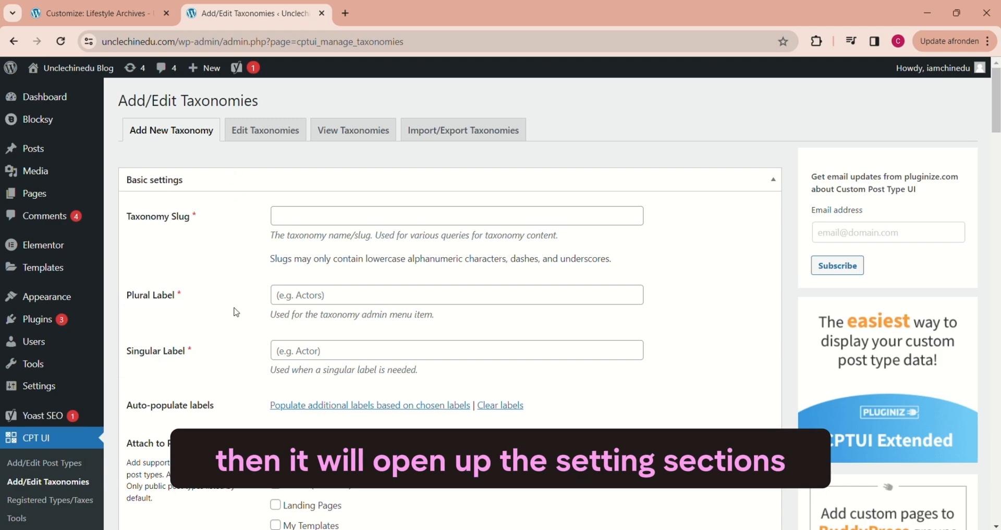
left_click(272, 134)
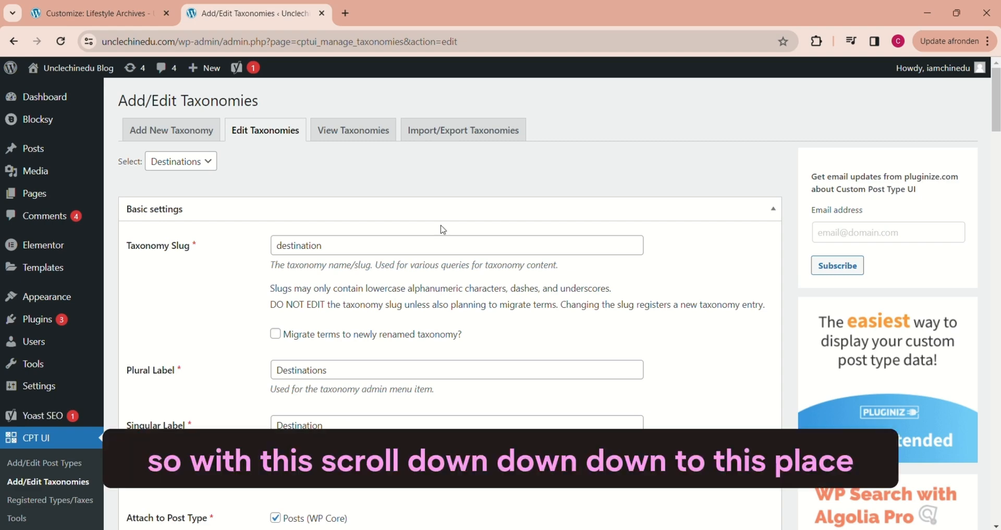
Step: Set Rewrite Hierarchical to True for the Destinations taxonomy and save the taxonomy
scroll(500, 302, "down", 15)
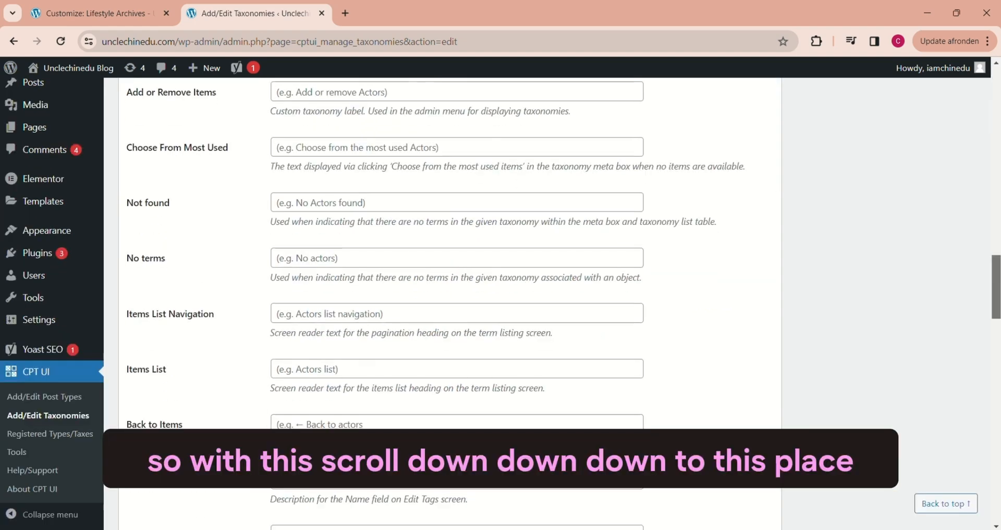
scroll(152, 336, "down", 10)
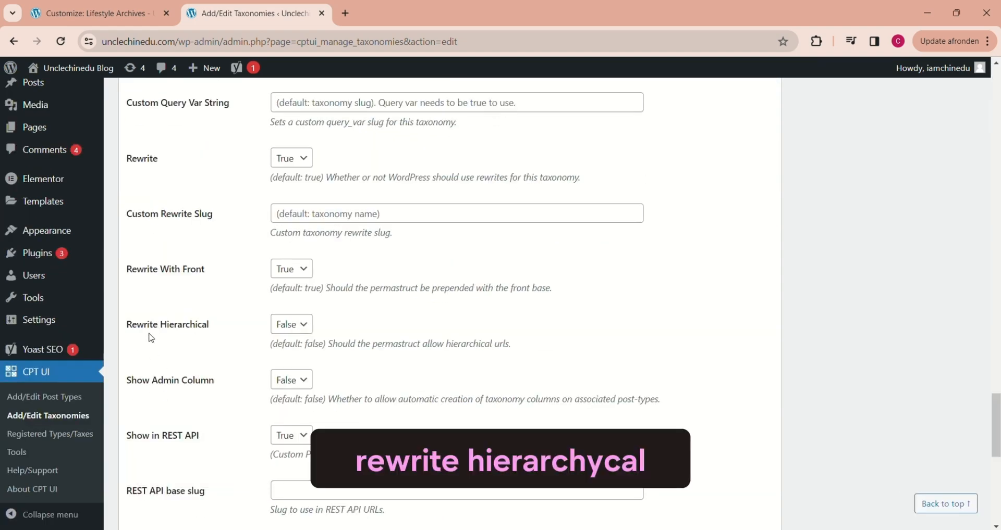
left_click(309, 323)
left_click(291, 354)
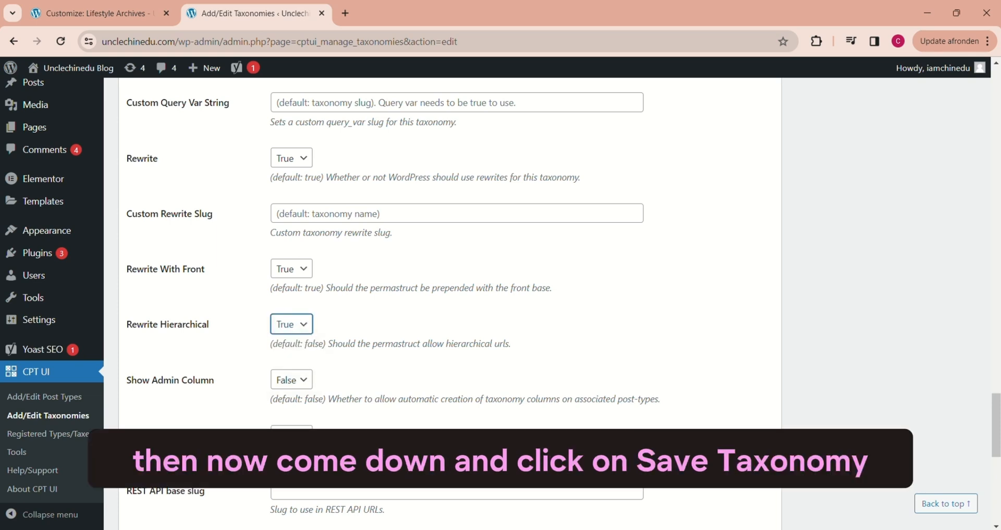
left_click_drag(996, 402, 997, 469)
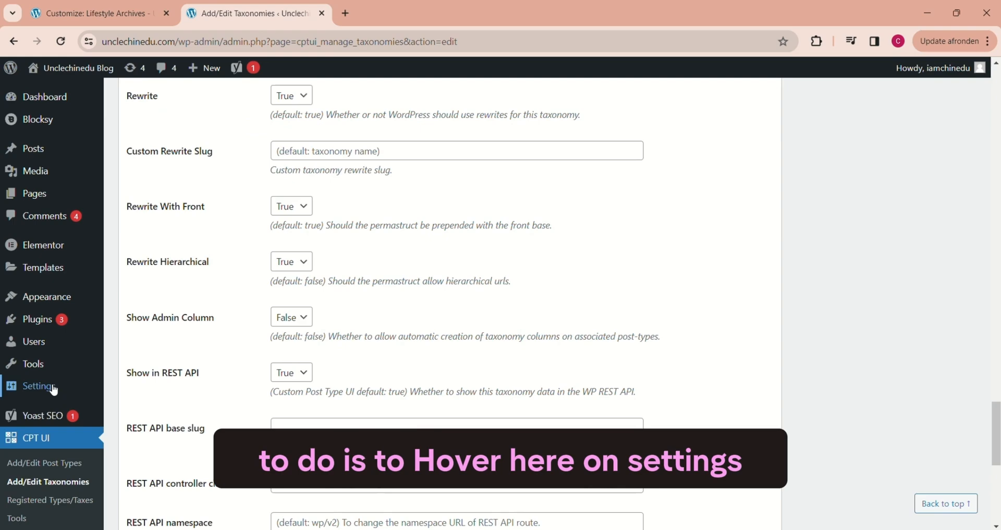
Step: Set the site's permalink structure to Post name in the WordPress permalink settings and save the changes
mouse_move(45, 387)
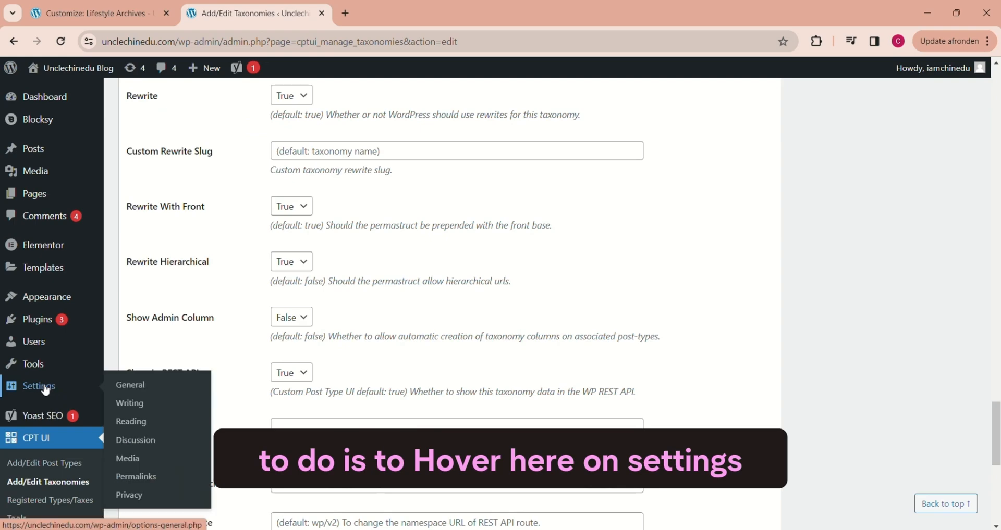
left_click(136, 477)
scroll(993, 257, "down", 5)
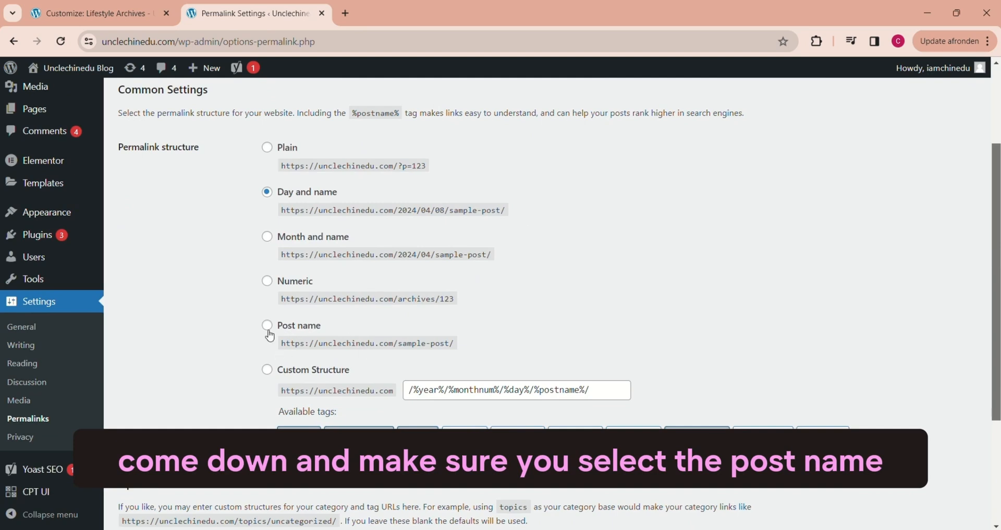
left_click(268, 327)
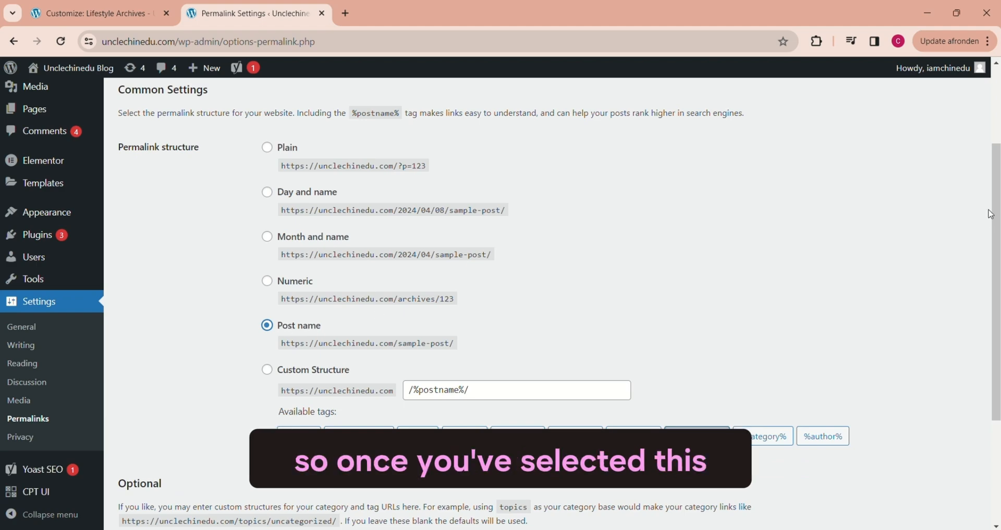
scroll(990, 214, "down", 3)
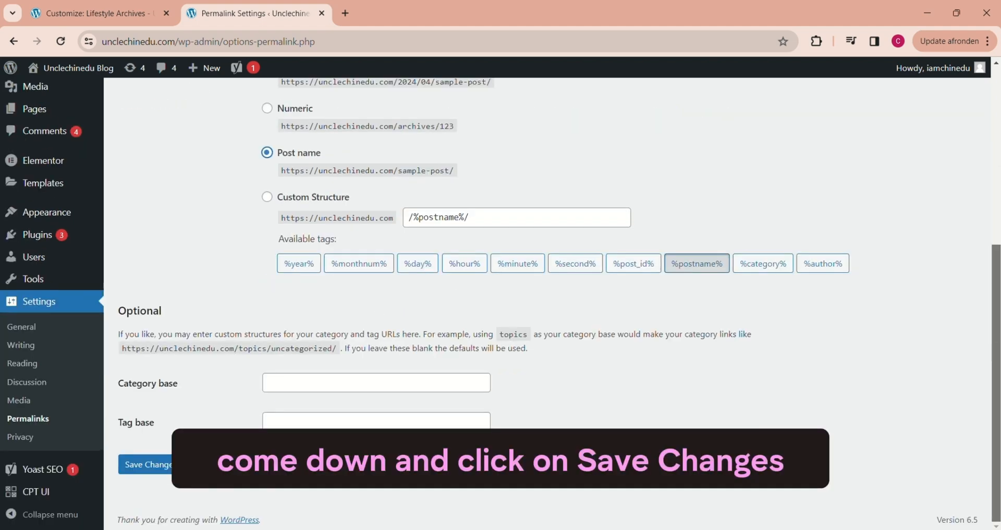
left_click(146, 465)
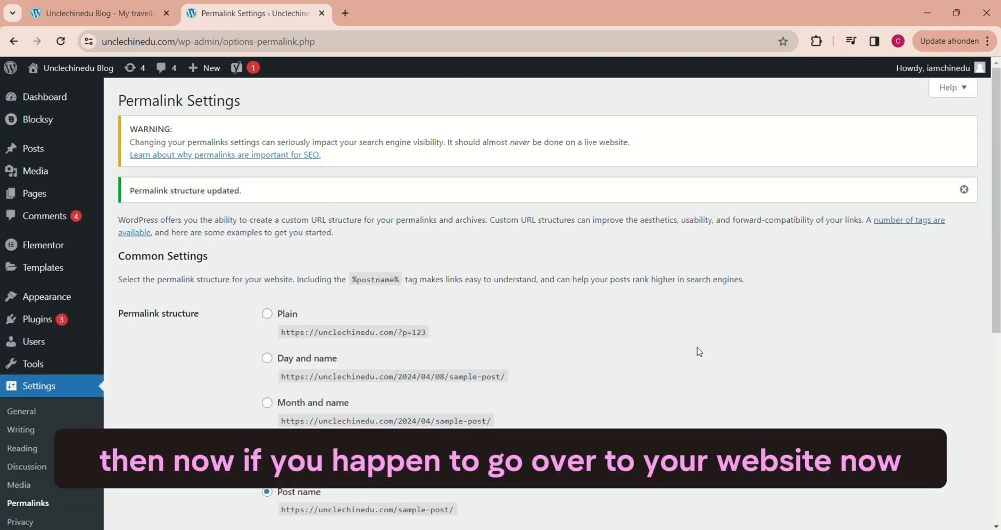
scroll(696, 348, "down", 5)
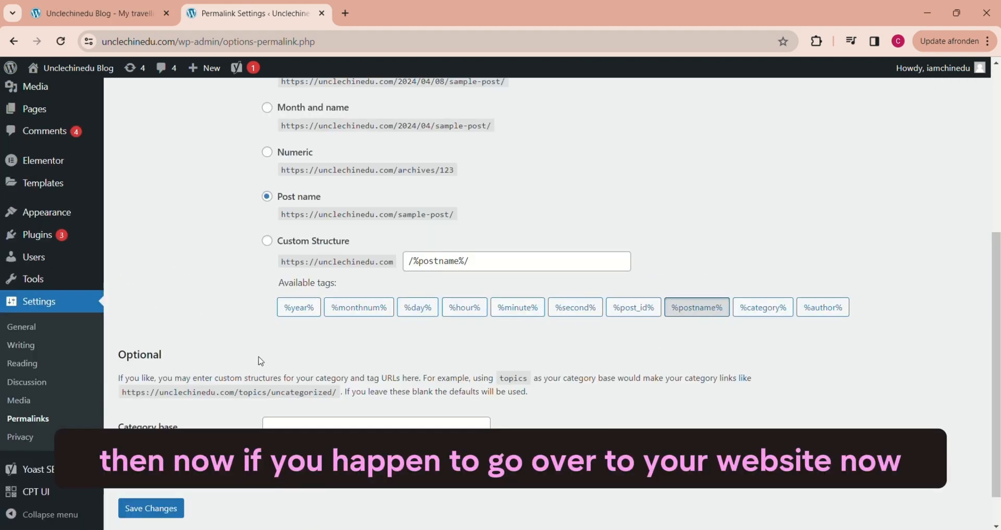
Step: Return to the website, open the Amsterdam page under Destinations, Europe, Netherland and check its URL hierarchy
left_click(80, 15)
mouse_move(828, 167)
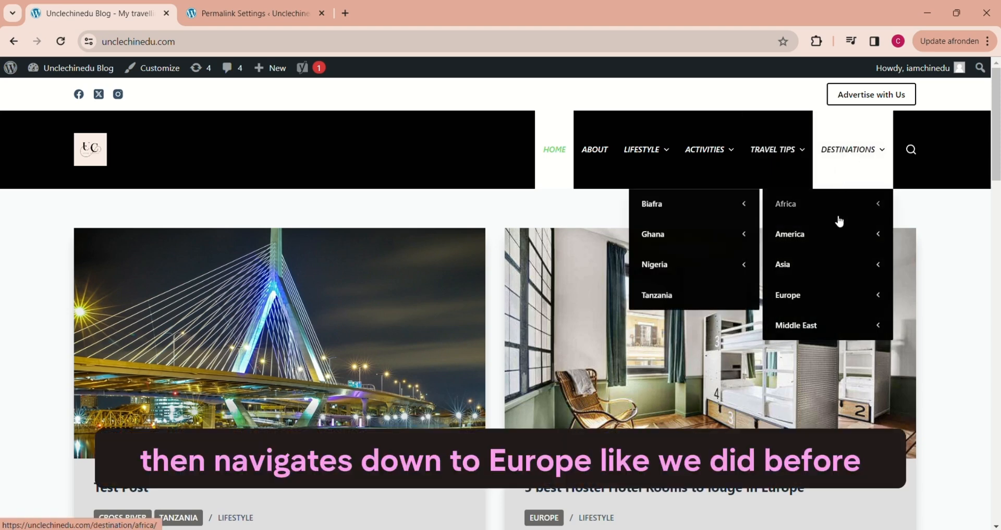
mouse_move(802, 301)
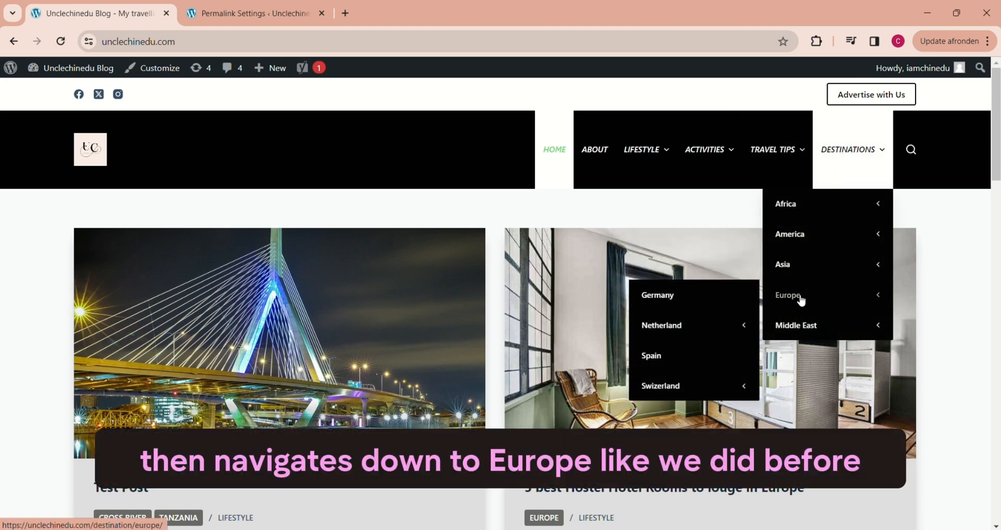
mouse_move(690, 330)
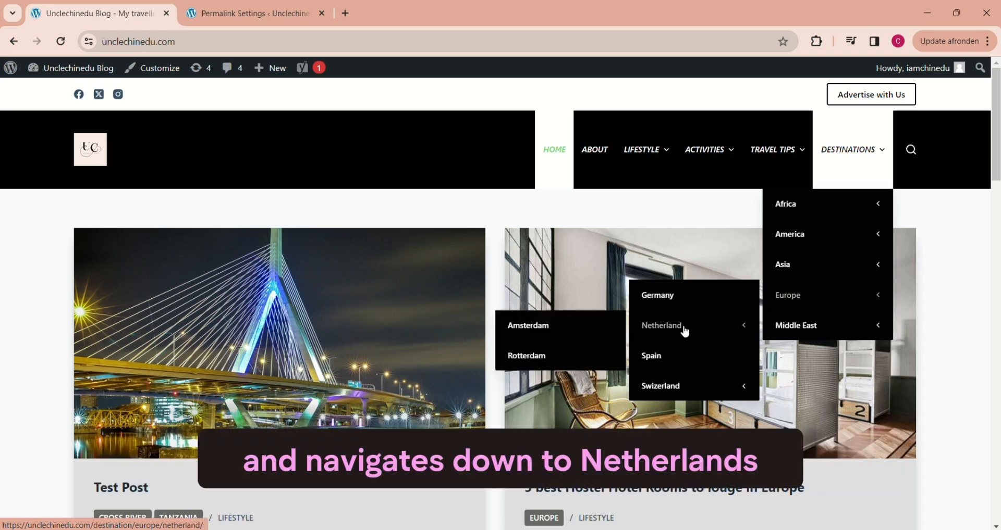
left_click(528, 328)
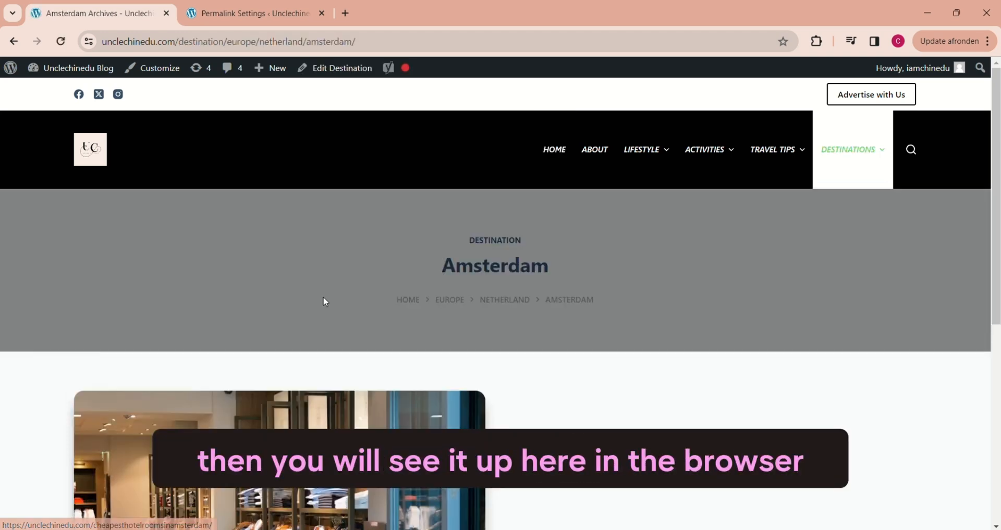
left_click(217, 44)
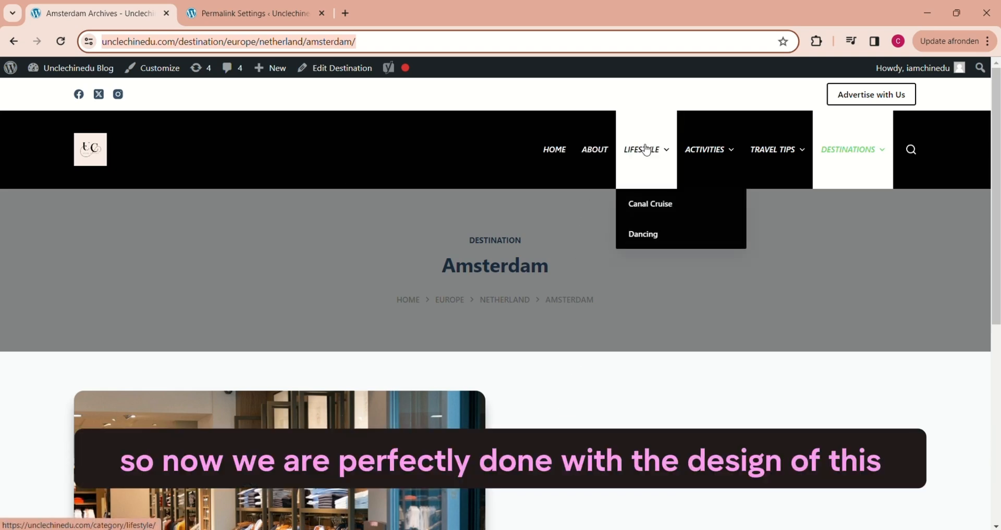
Step: Open the post "5 best Hostel Hotel Rooms to louge in Europe" from the Lifestyle archive and review its single-post layout
left_click(646, 150)
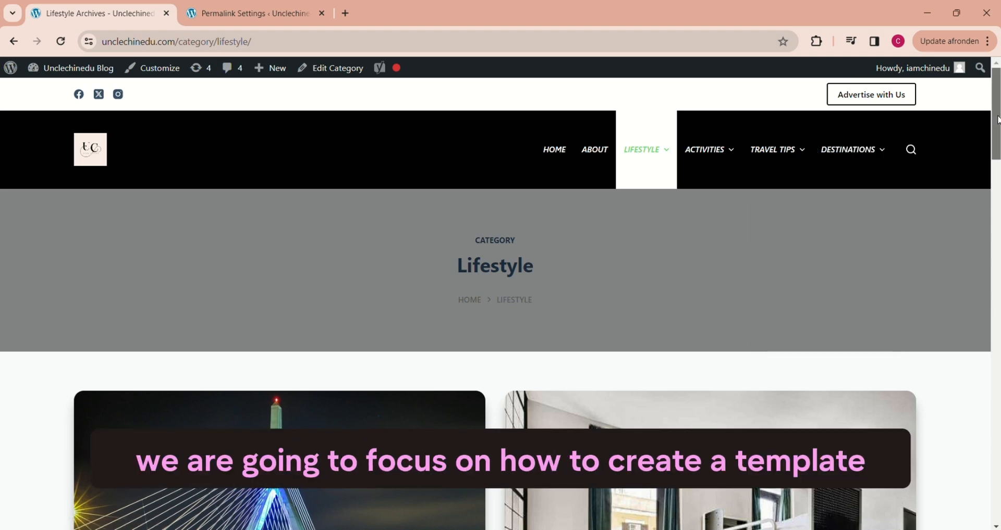
scroll(983, 136, "down", 2)
scroll(980, 131, "down", 5)
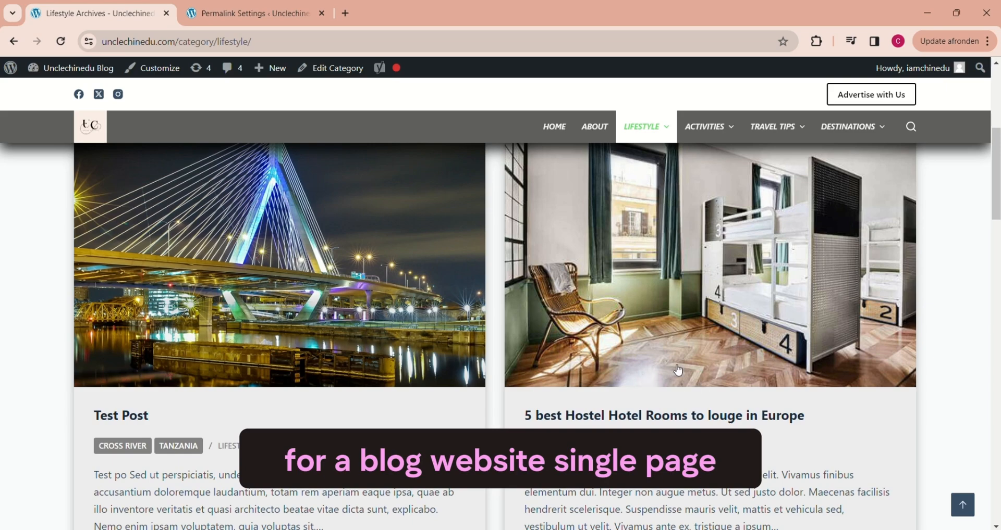
left_click(644, 390)
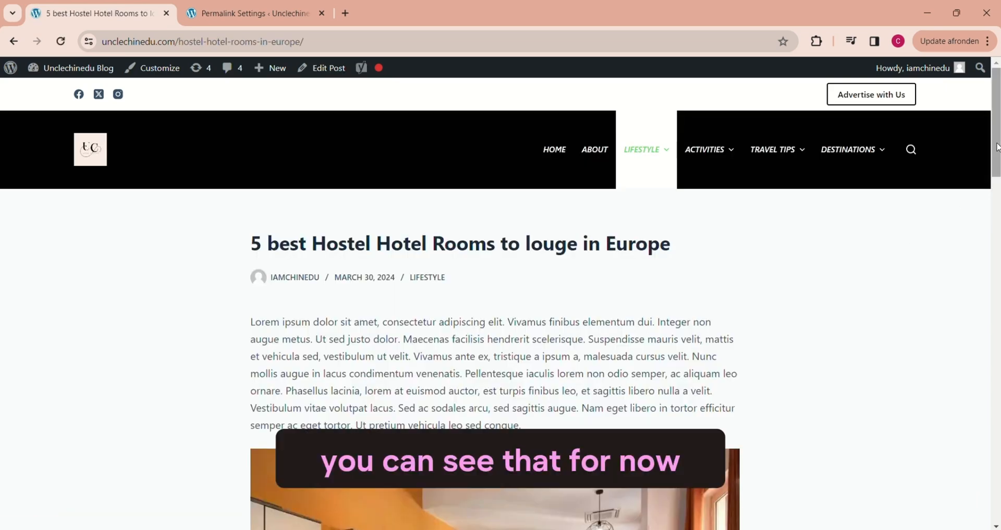
scroll(940, 130, "down", 2)
scroll(939, 127, "up", 2)
scroll(967, 160, "down", 10)
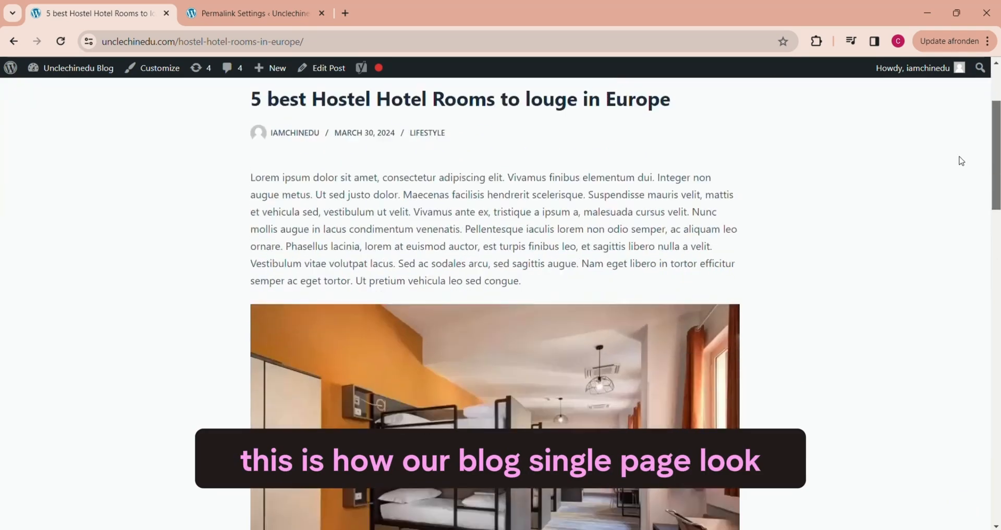
scroll(970, 328, "down", 5)
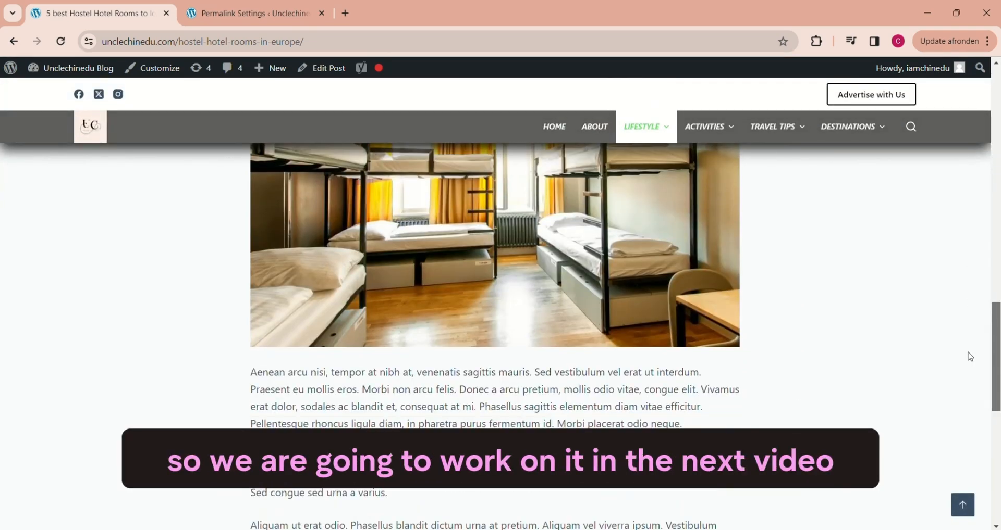
scroll(971, 357, "up", 15)
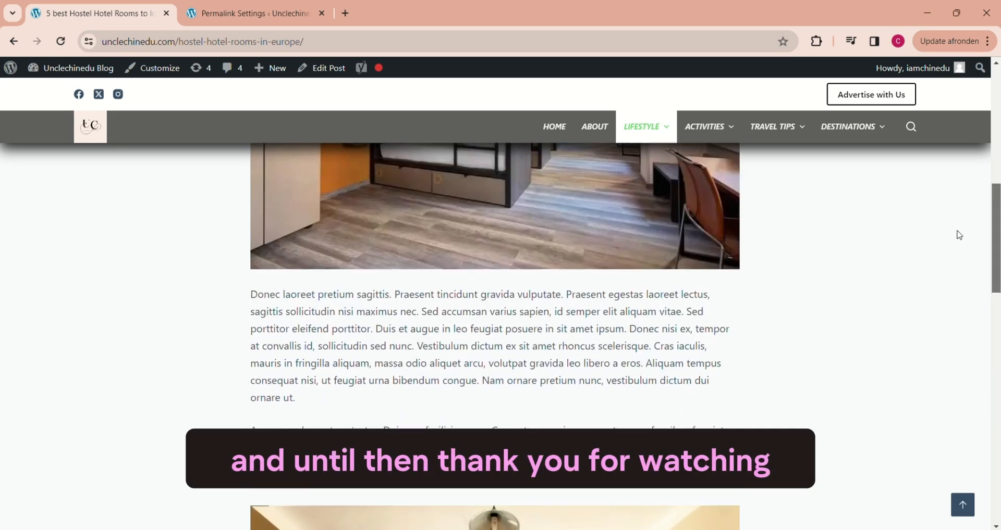